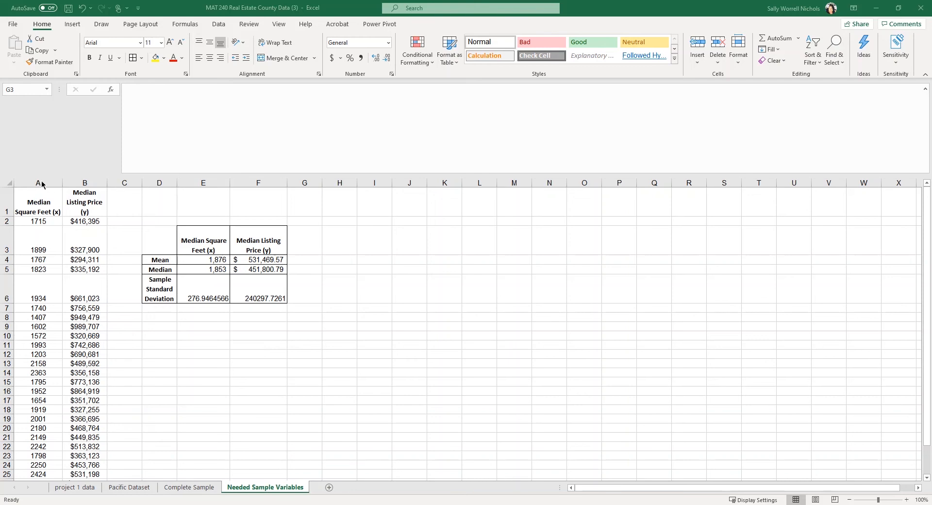
Select columns A and B, Median Square Feet (x) and Median Listing Price (y)
click(42, 178)
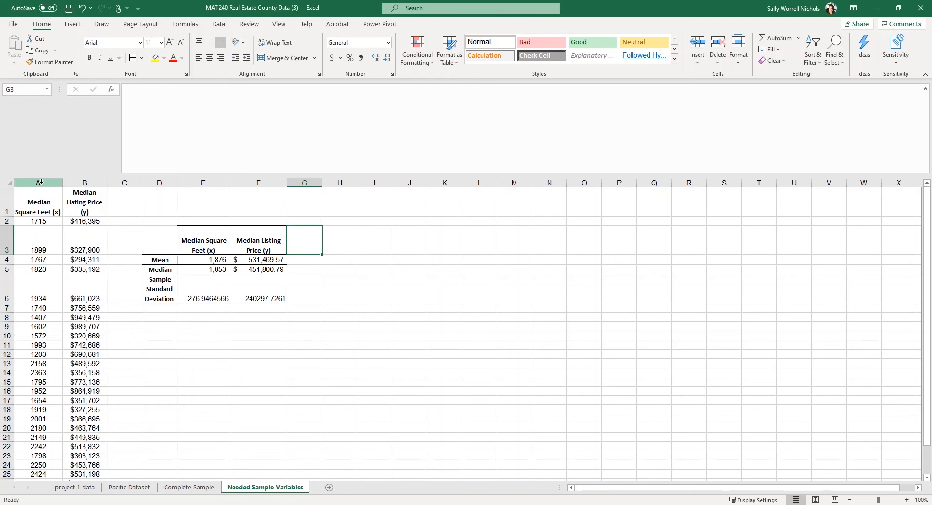
click(42, 181)
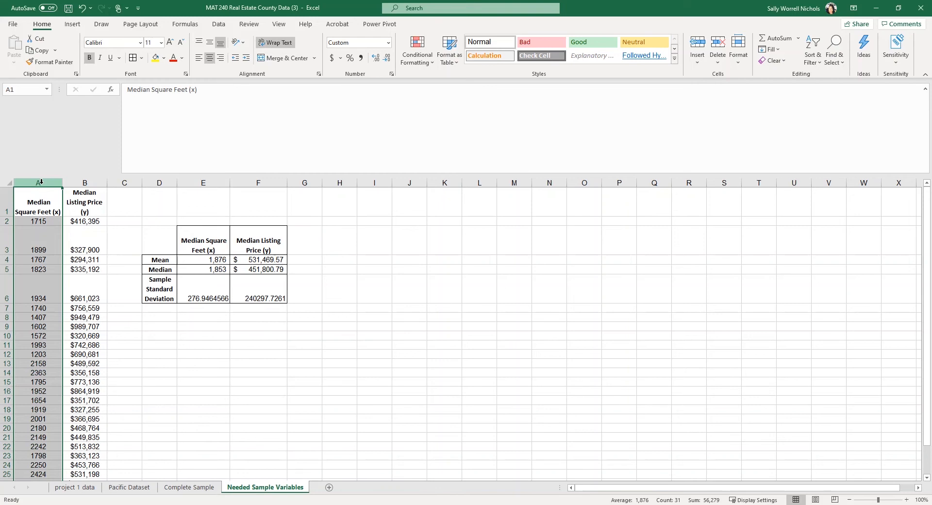
click(41, 182)
drag(41, 183, 86, 182)
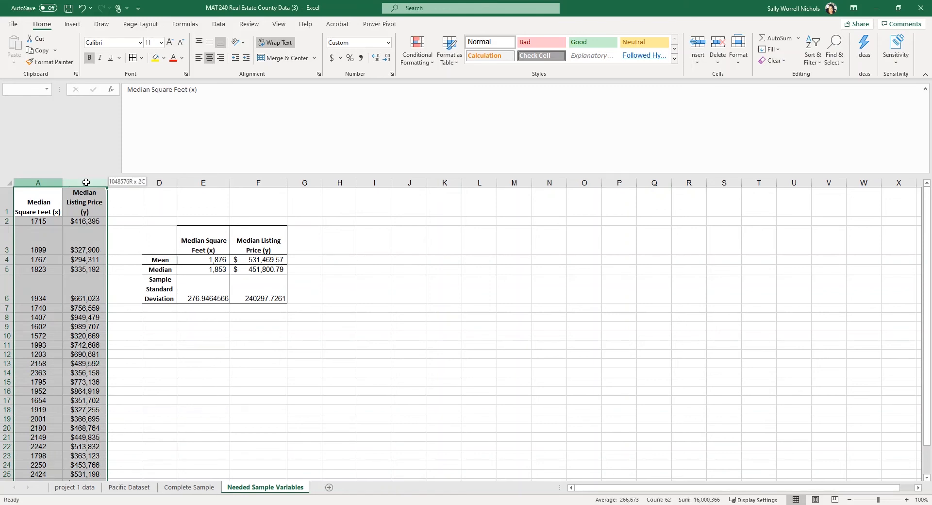
drag(86, 182, 86, 179)
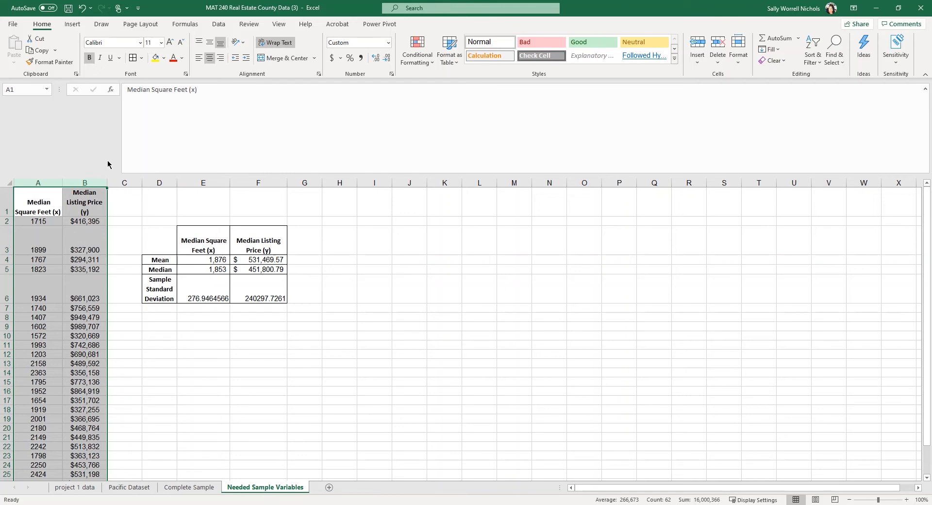
Insert a plain Scatter chart of the two selected columns
click(73, 27)
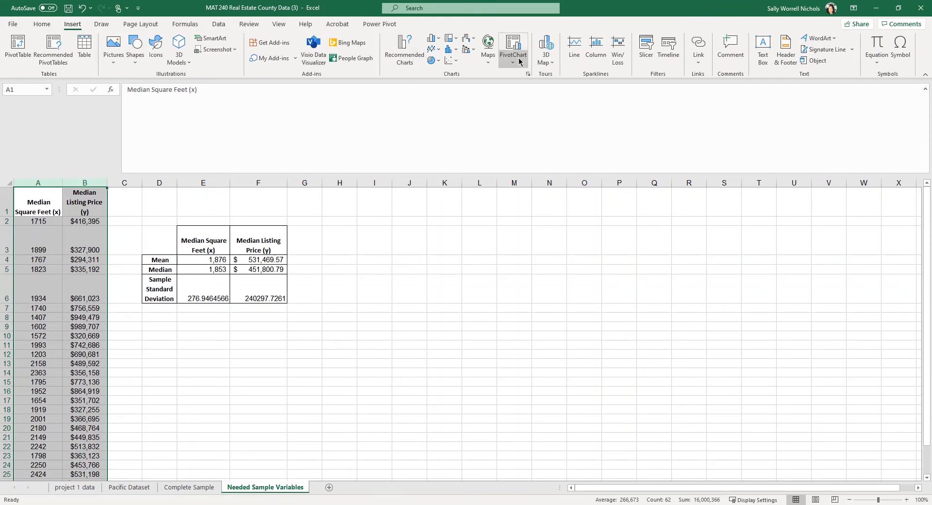
click(457, 61)
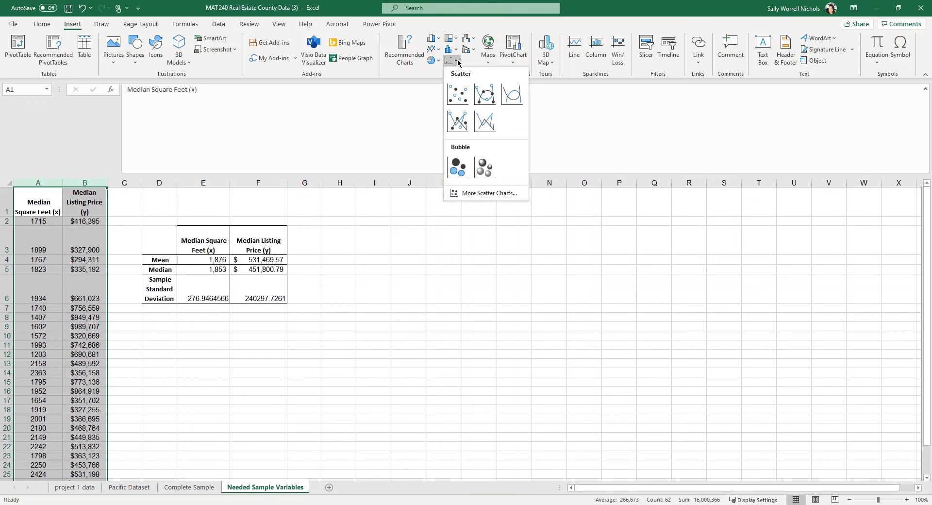
click(459, 101)
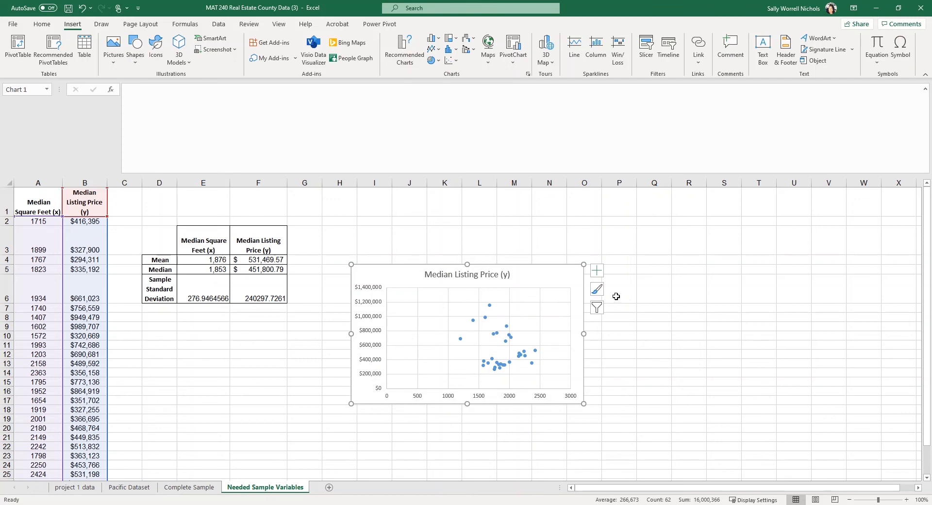
Add Axis Titles to the scatter chart and select the horizontal axis title
click(598, 272)
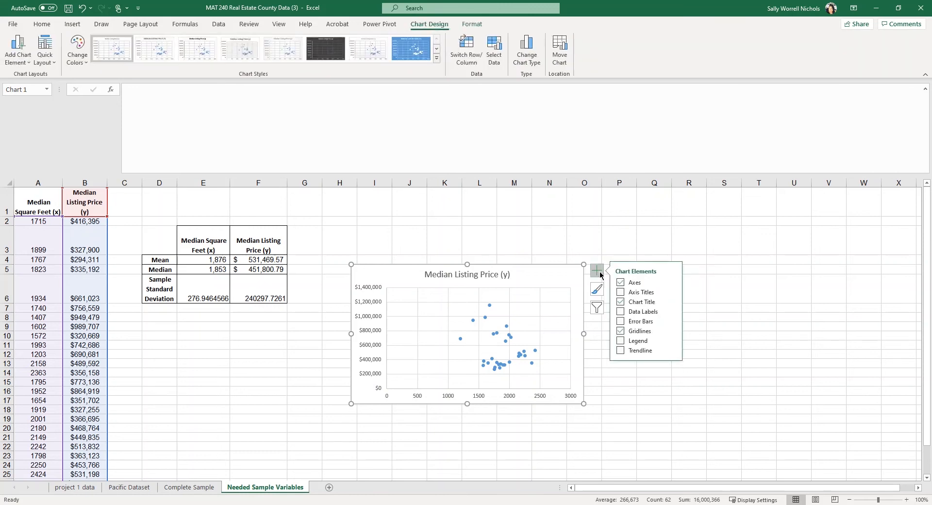
click(620, 292)
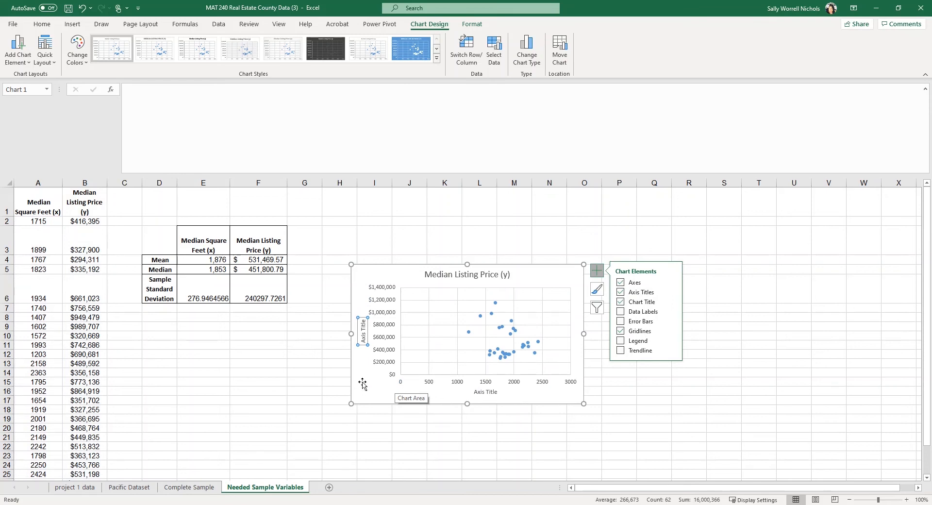
click(484, 393)
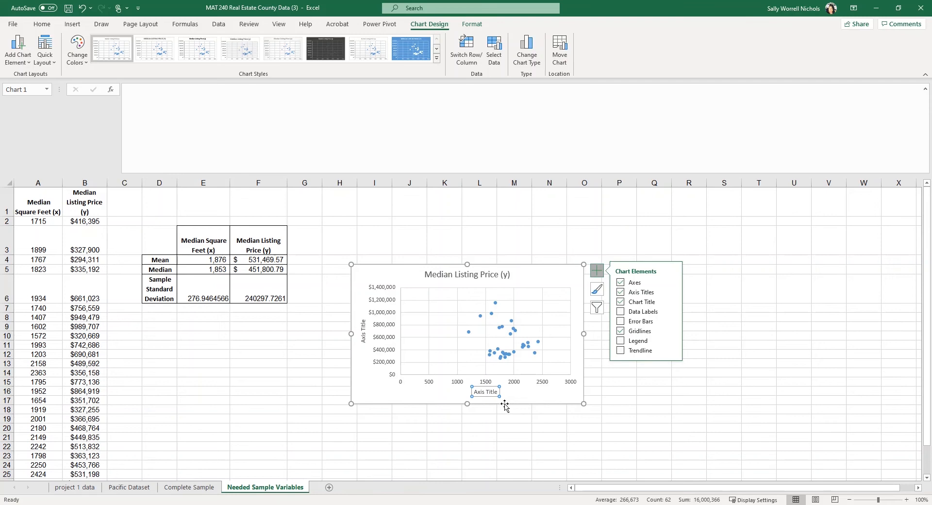
click(261, 134)
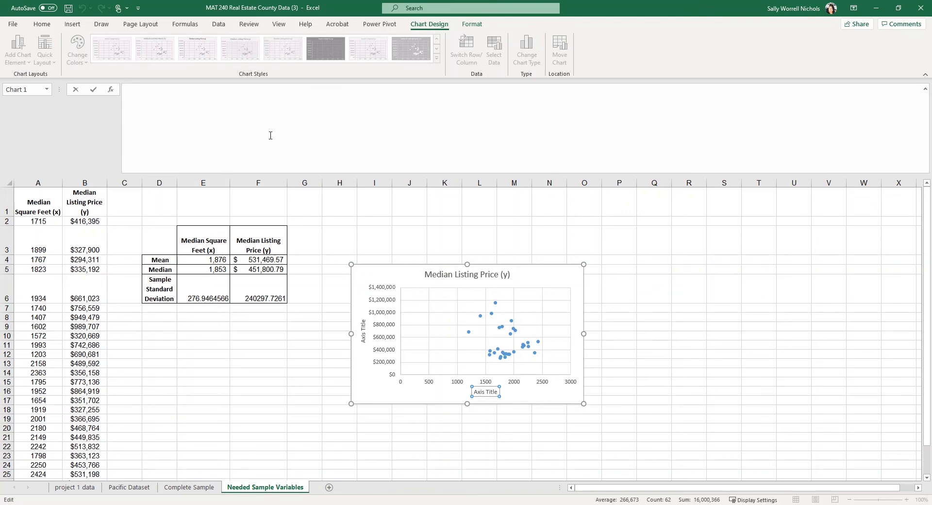
Link the horizontal axis title to cell A1 so it reads Median Square Feet (x)
text(=)
click(33, 205)
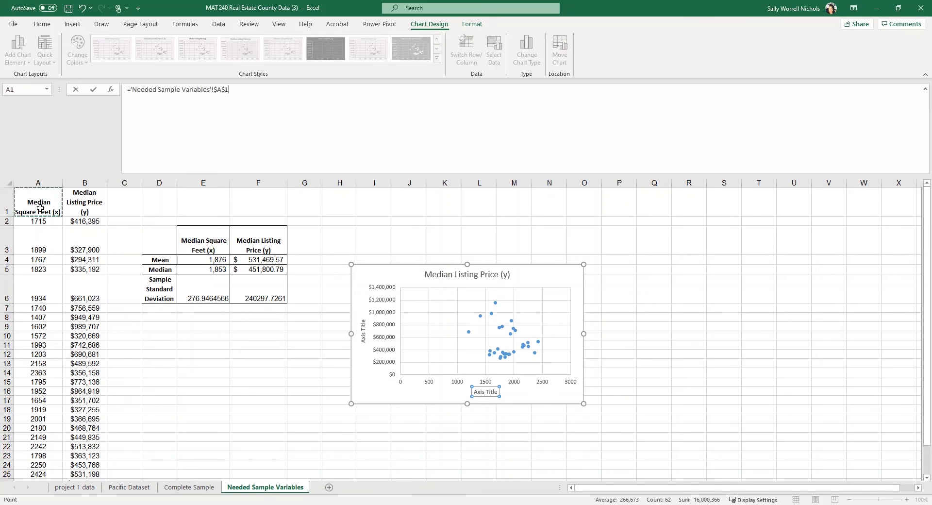
key(Return)
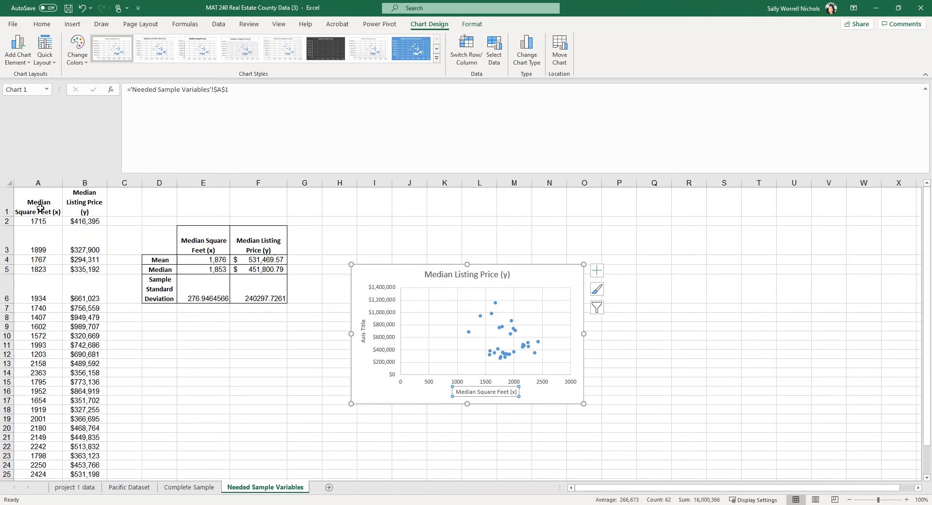
click(363, 336)
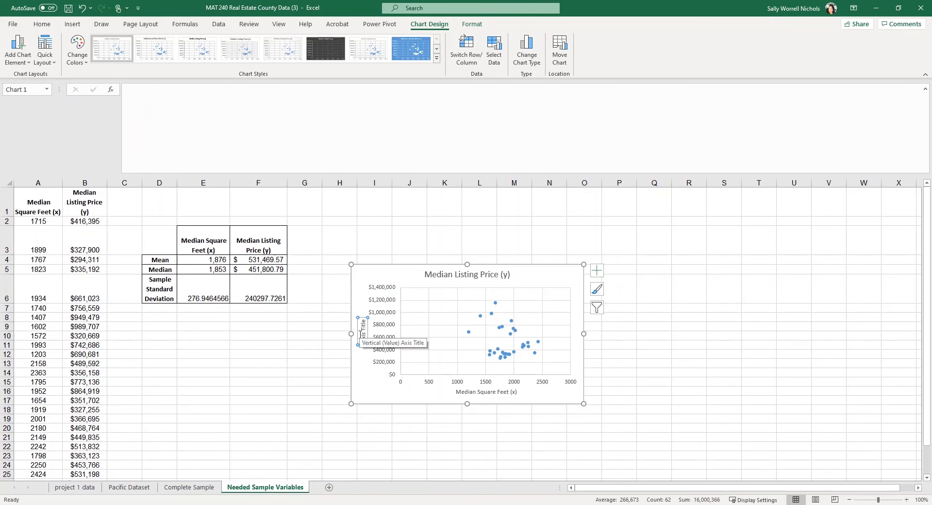
Link the vertical axis title to cell B1 so it reads Median Listing Price (y)
click(165, 127)
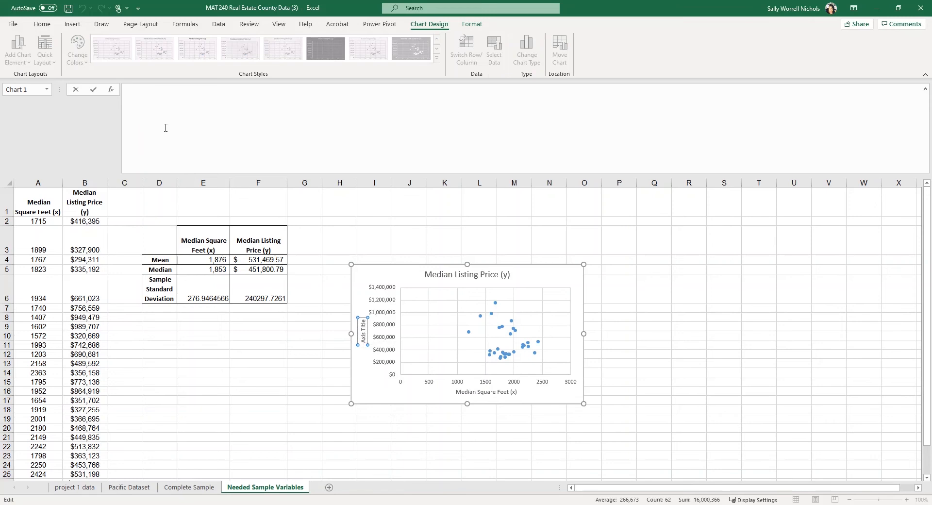
text(=)
click(84, 209)
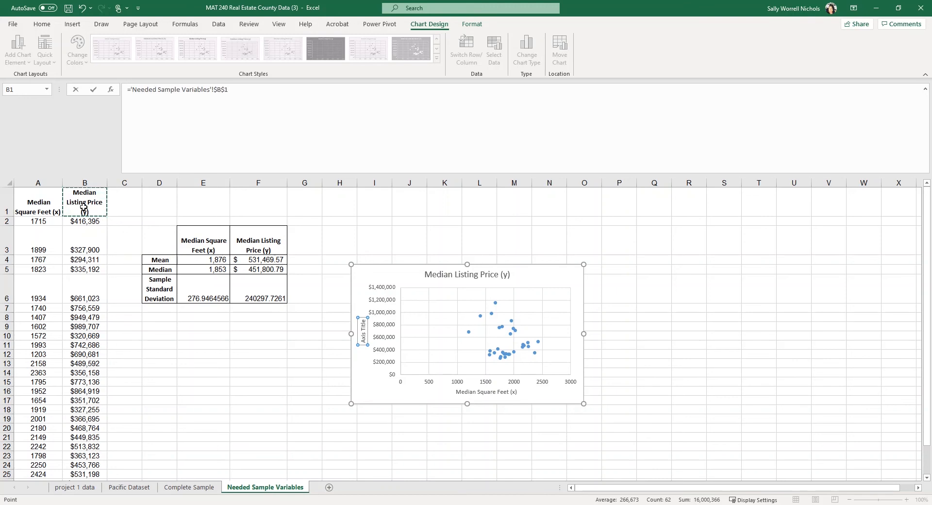
key(Return)
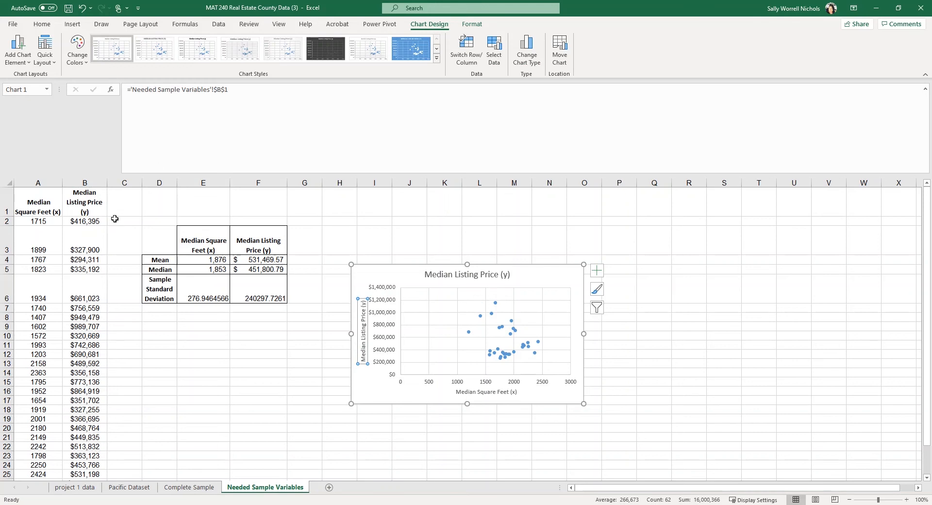
Enter 'Scatterplot of Median Listing Price and Median Square Feet' in cell C1
click(130, 197)
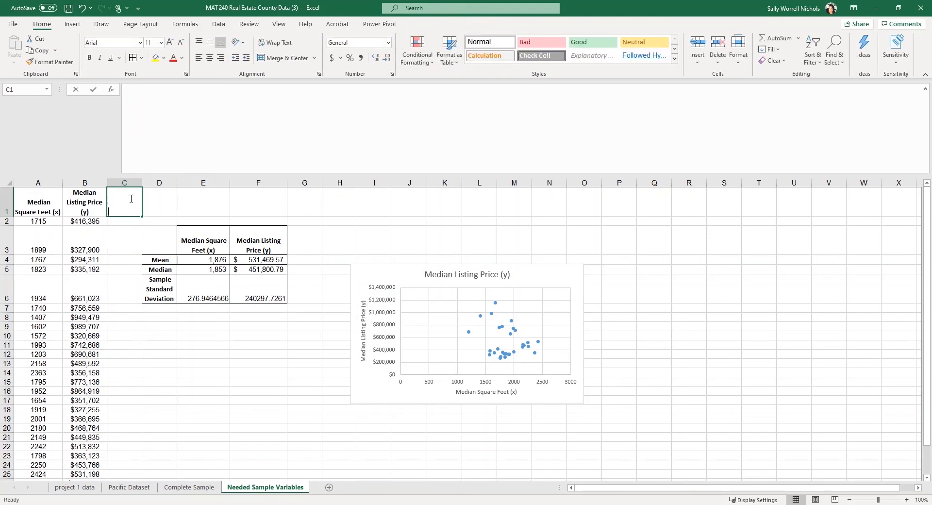
text(Scatterplot )
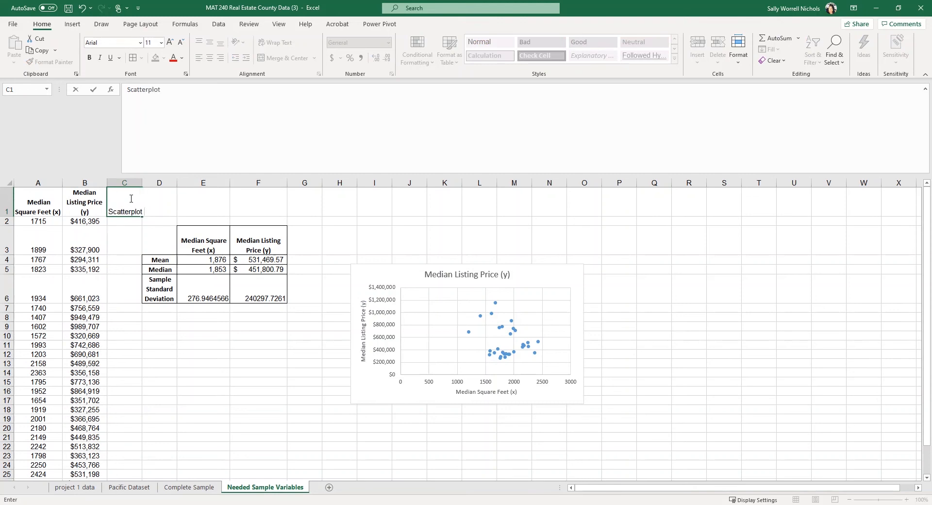
text(of Median Price)
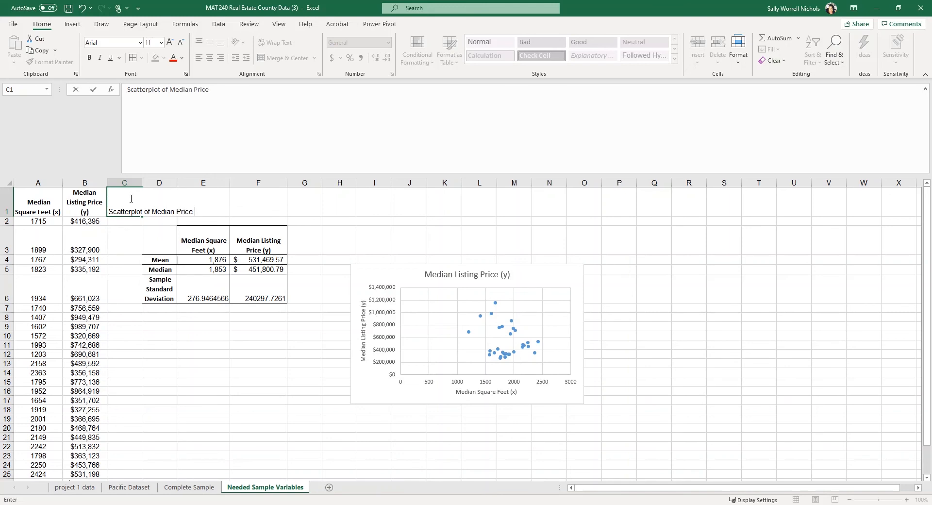
key(BackSpace)
key(BackSpace)
key(BackSpace)
key(BackSpace)
key(BackSpace)
text(Listing Price and )
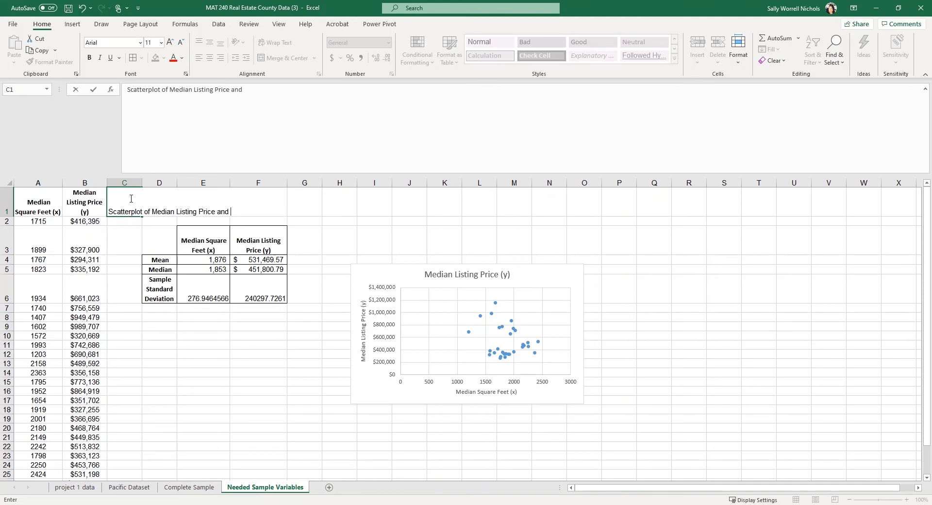
text(Median Square )
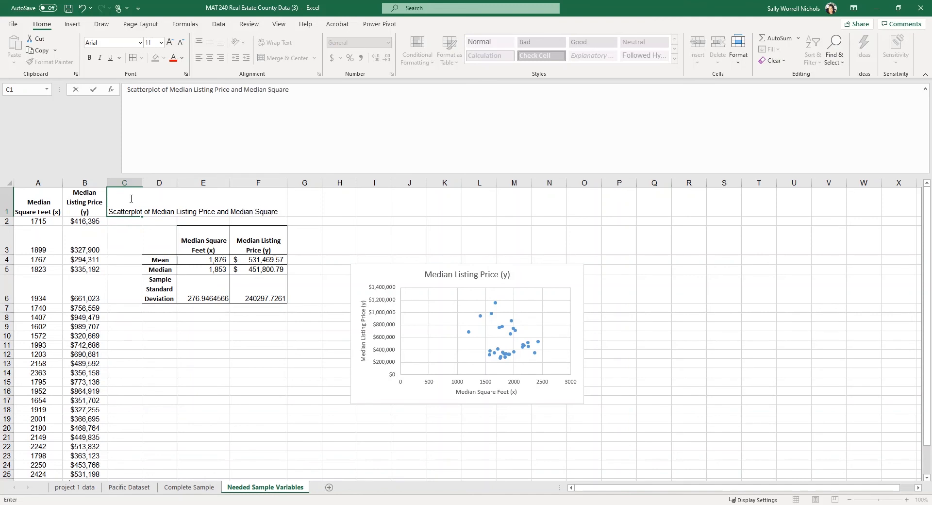
text(Feet)
key(Return)
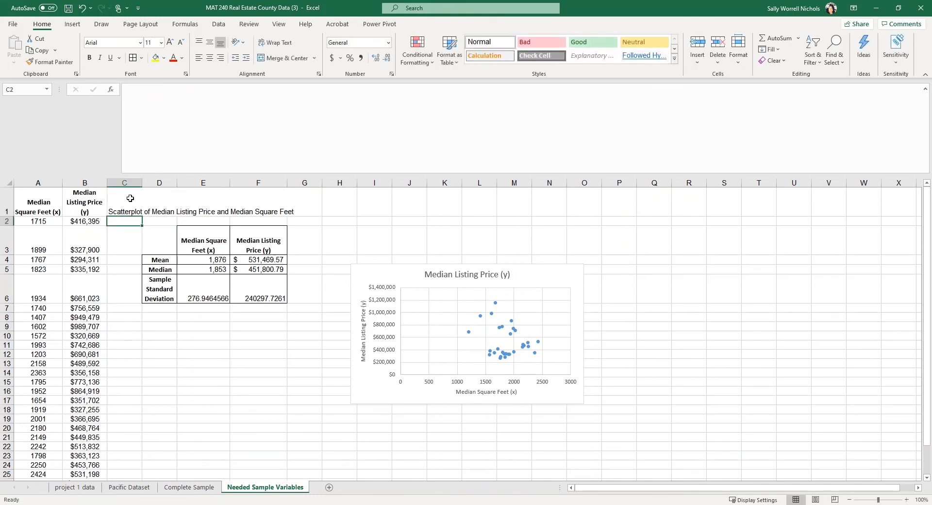
Link the chart title to cell C1 so it shows the scatterplot label
click(459, 276)
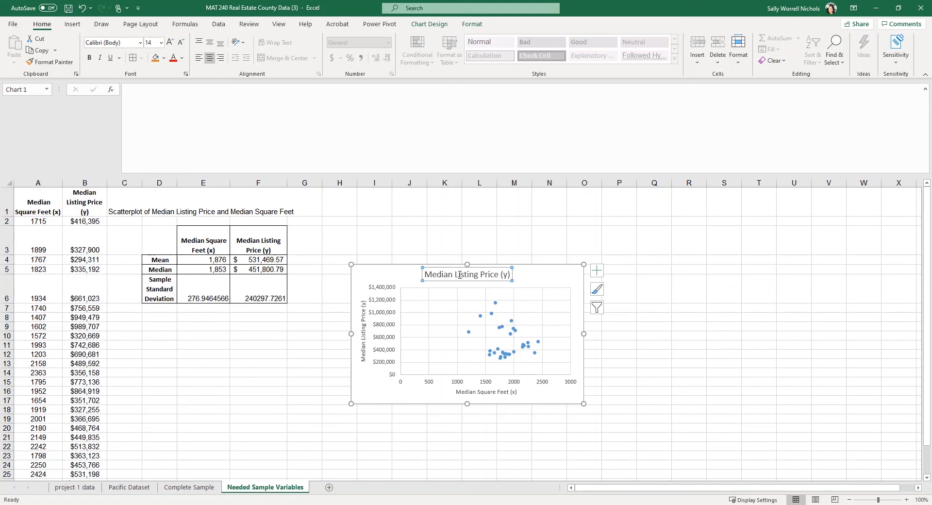
click(203, 111)
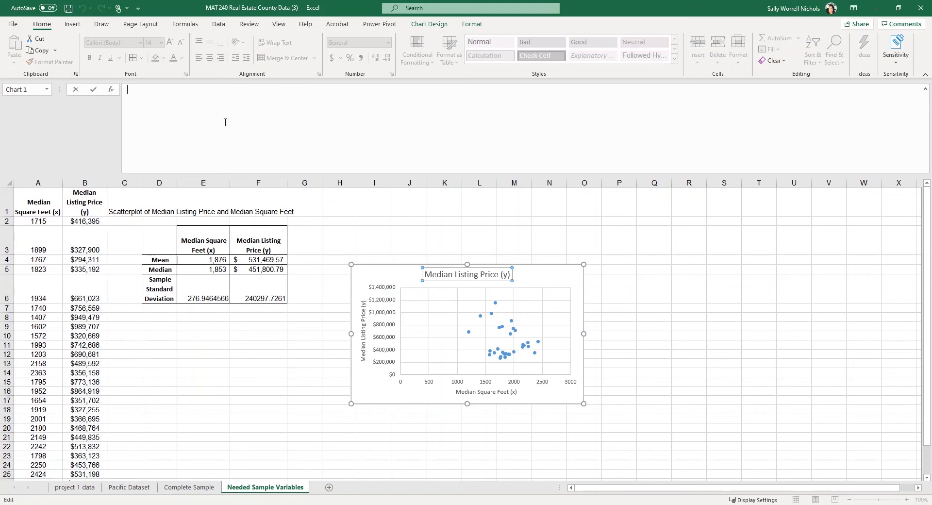
text(=)
click(127, 205)
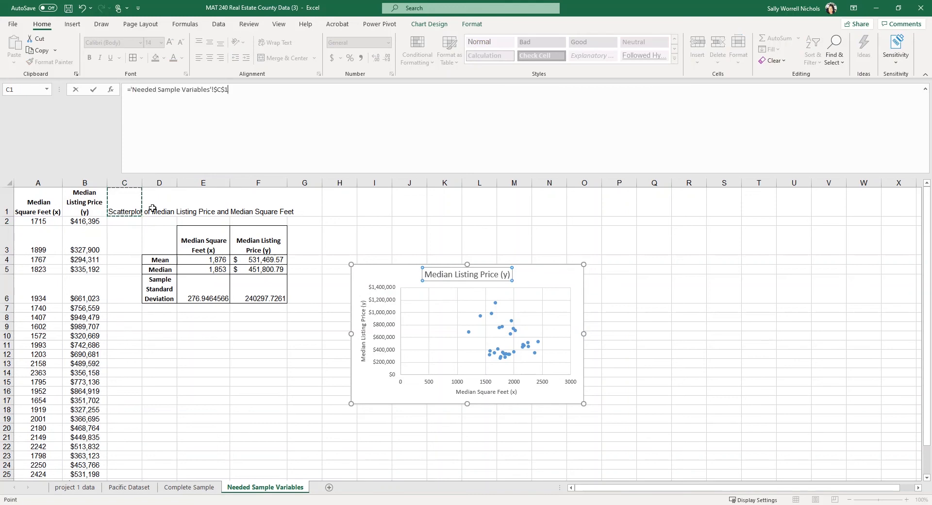
key(Return)
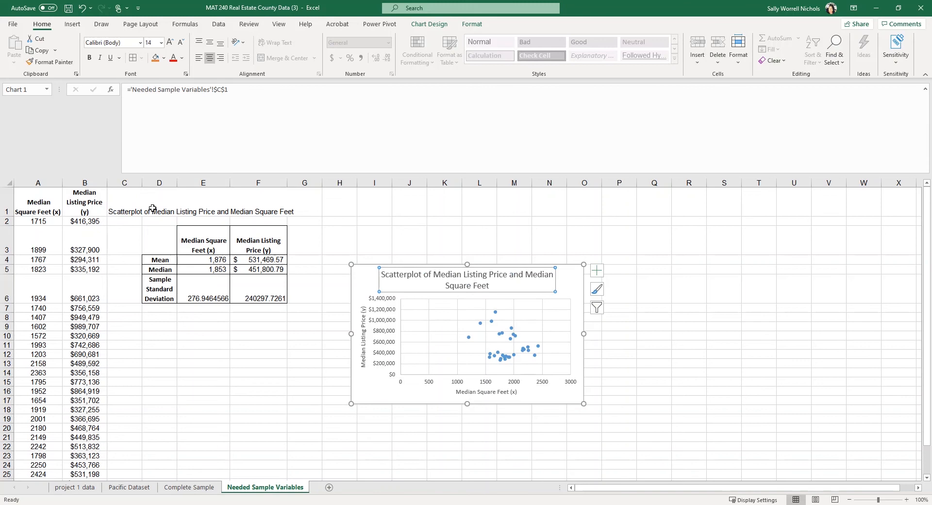
click(24, 194)
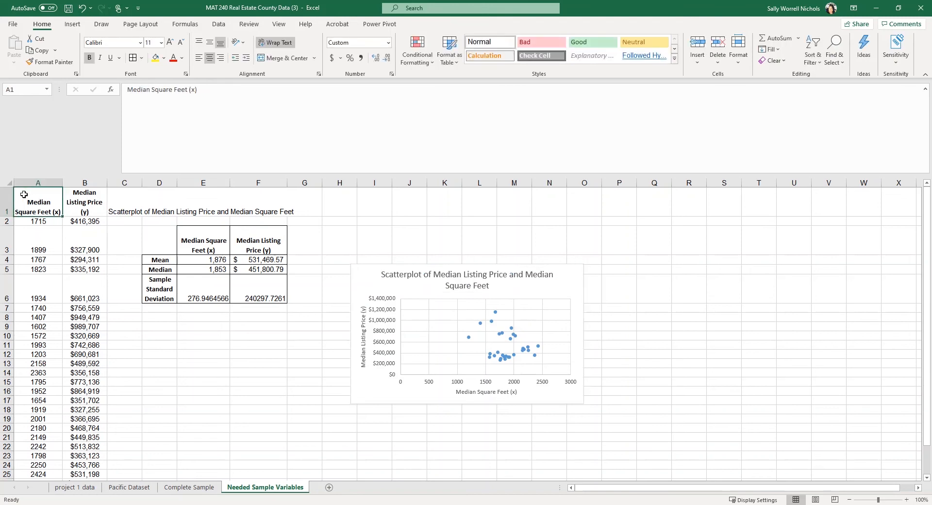
Spell-check the headings in A1:C1 and dismiss the completion message
drag(24, 194, 124, 190)
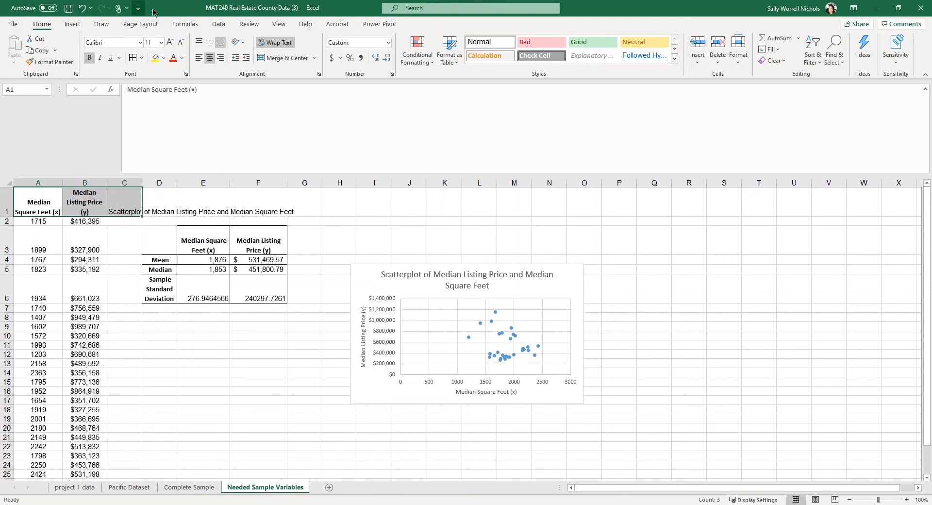
click(249, 24)
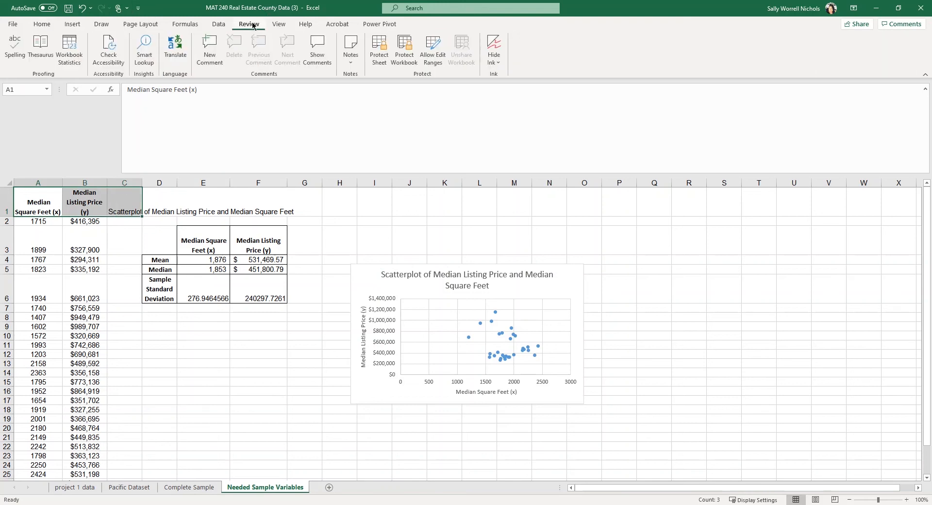
click(14, 62)
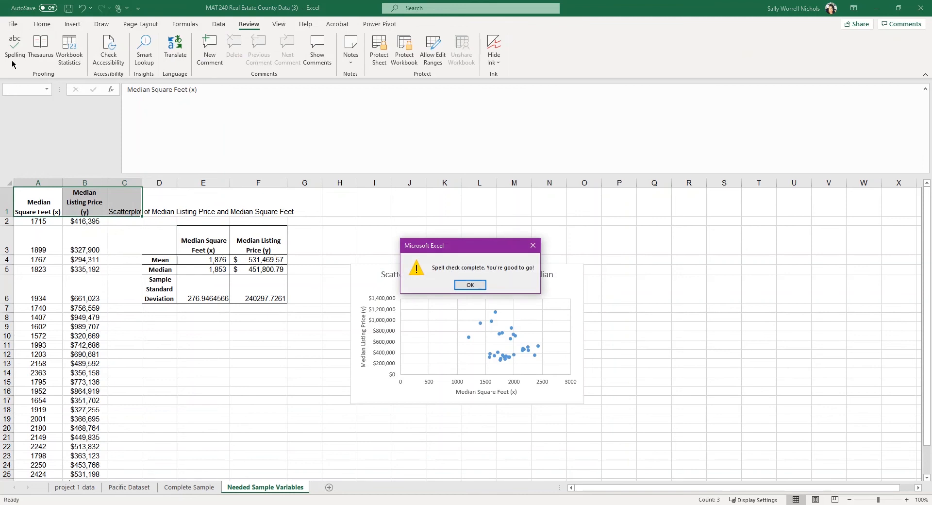
click(470, 284)
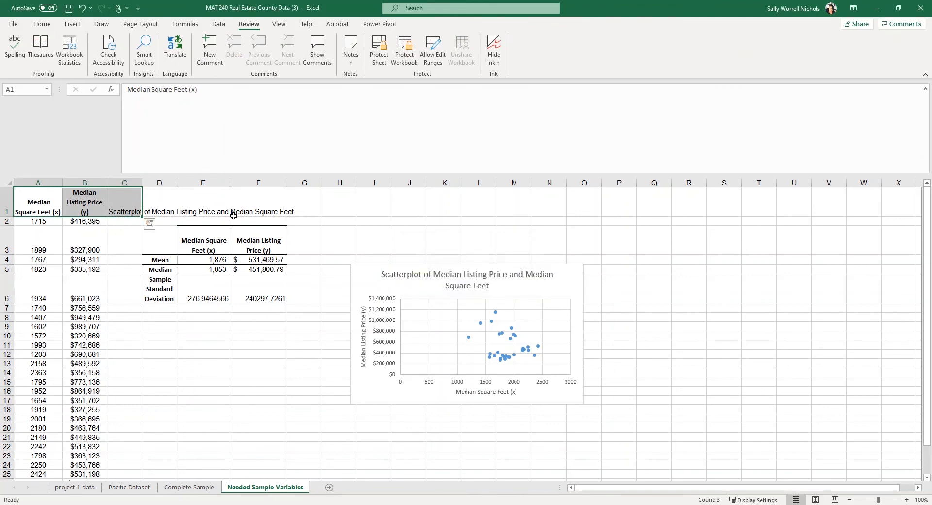
click(128, 204)
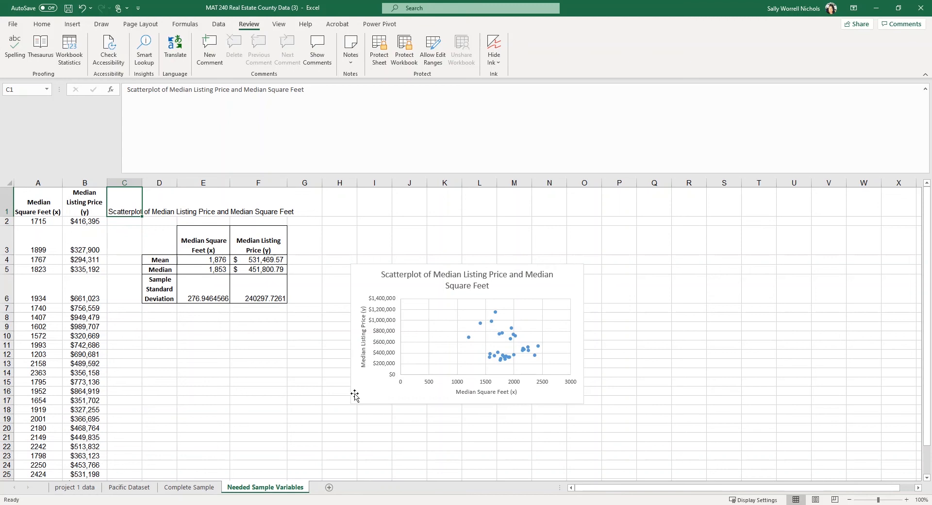
Add a linear trendline to the scatter chart and open its More Options formatting pane
click(575, 267)
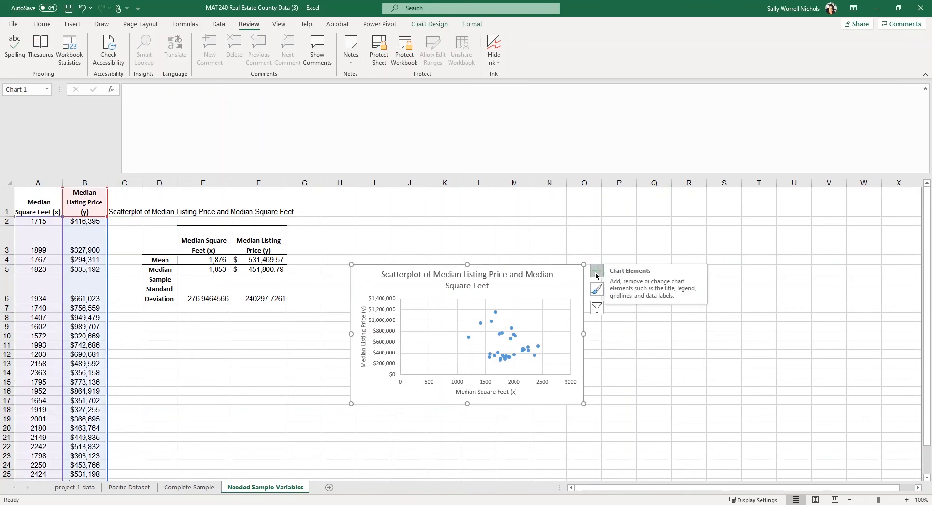
click(596, 275)
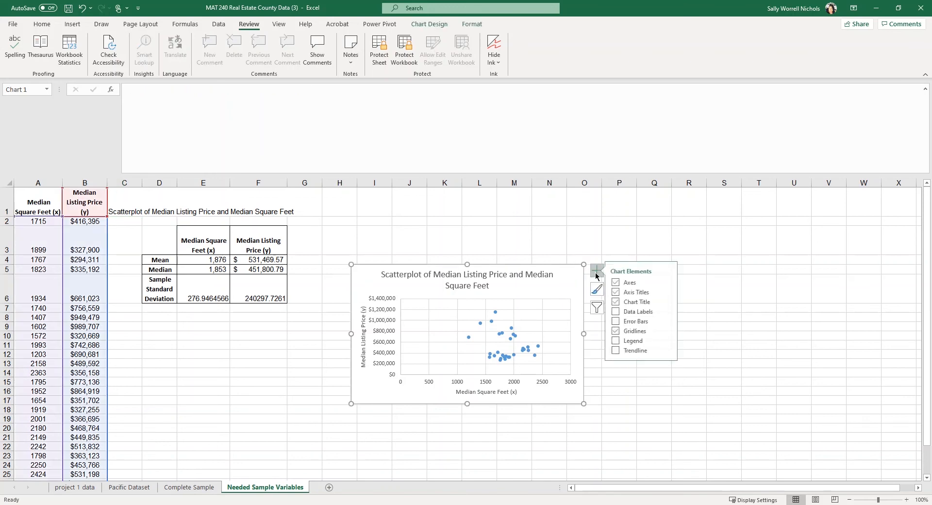
click(620, 351)
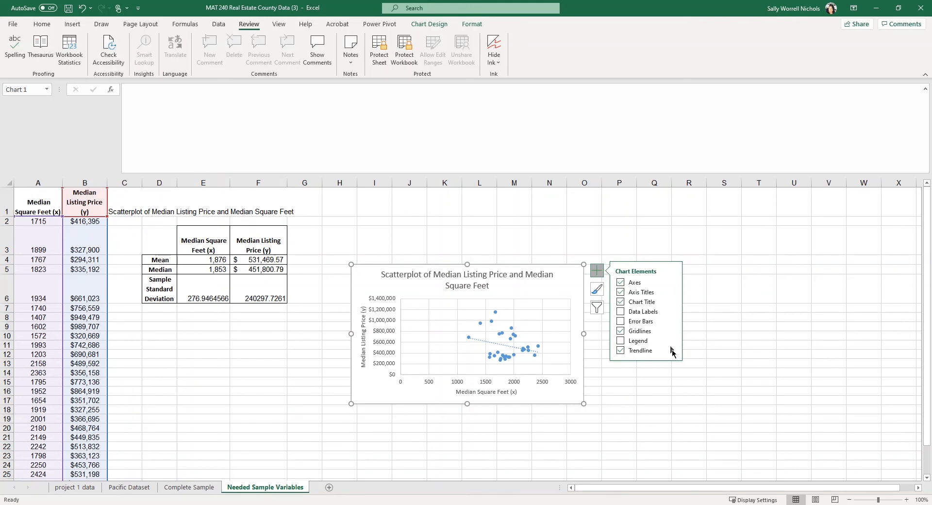
click(672, 350)
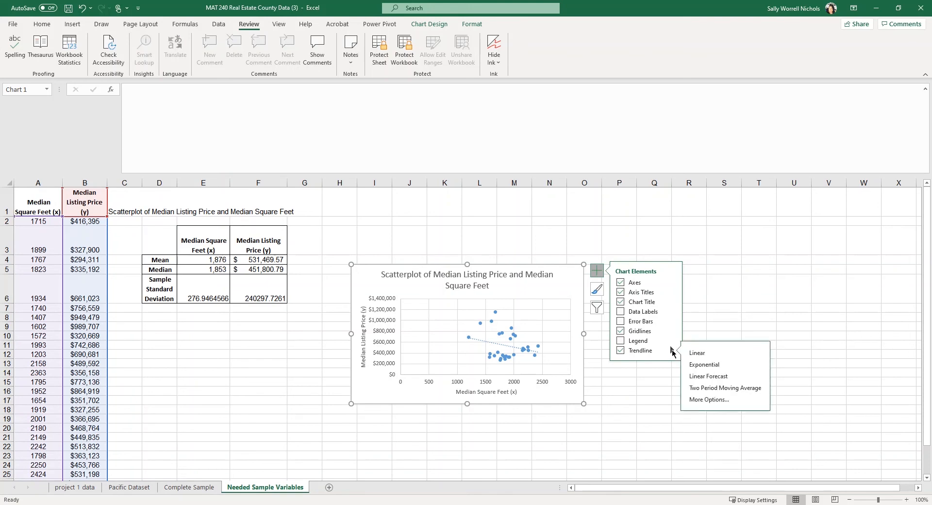
click(706, 400)
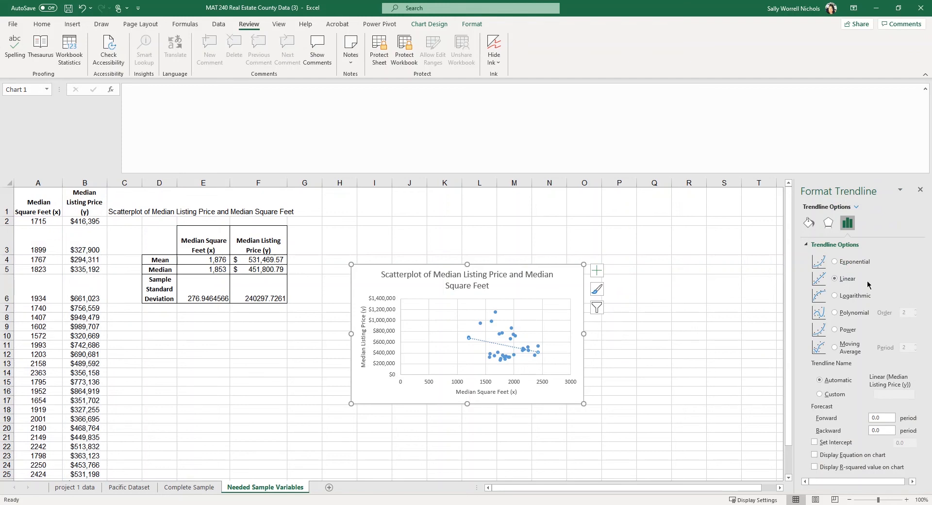
Show the trendline equation y = -211.51x + 928264 and R² value on the chart
click(815, 456)
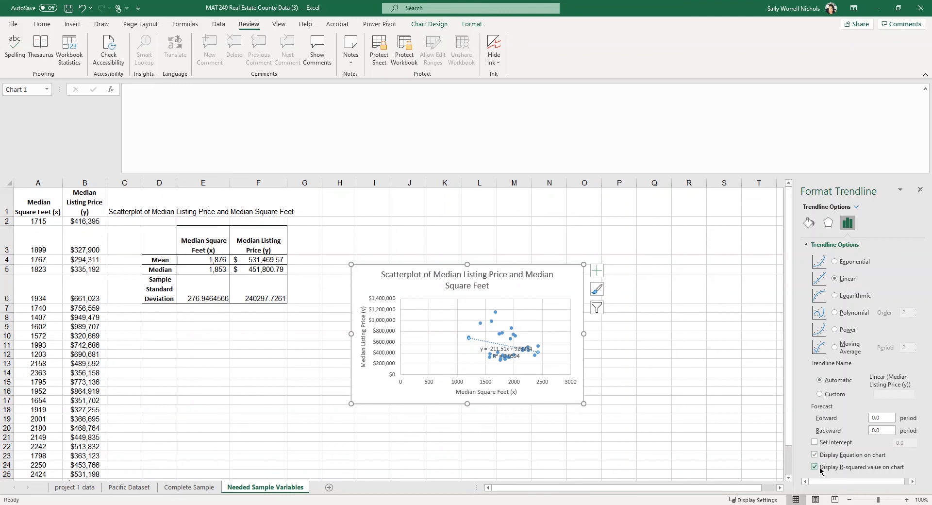
click(496, 350)
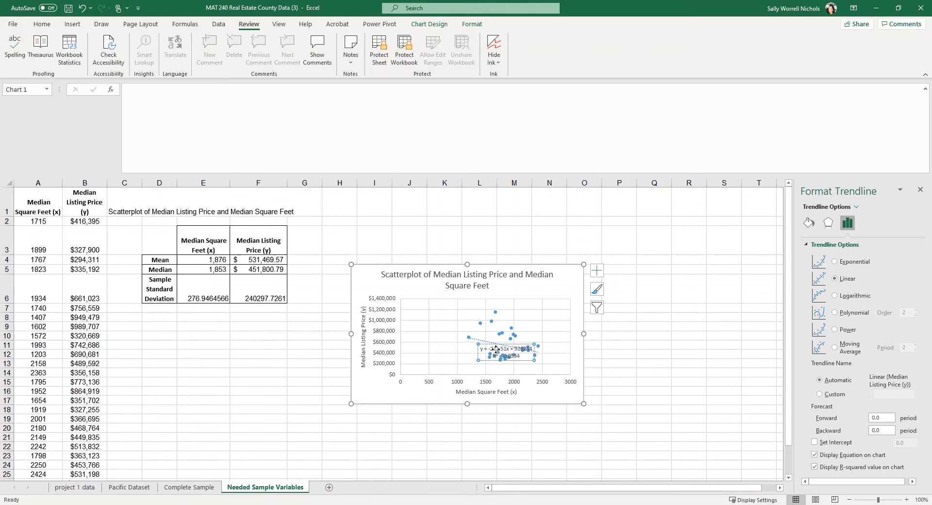
Move the equation label (y = -211.51x + 928264, R² = 0.0594) to the chart's upper-left, clear of the points
drag(496, 350, 420, 304)
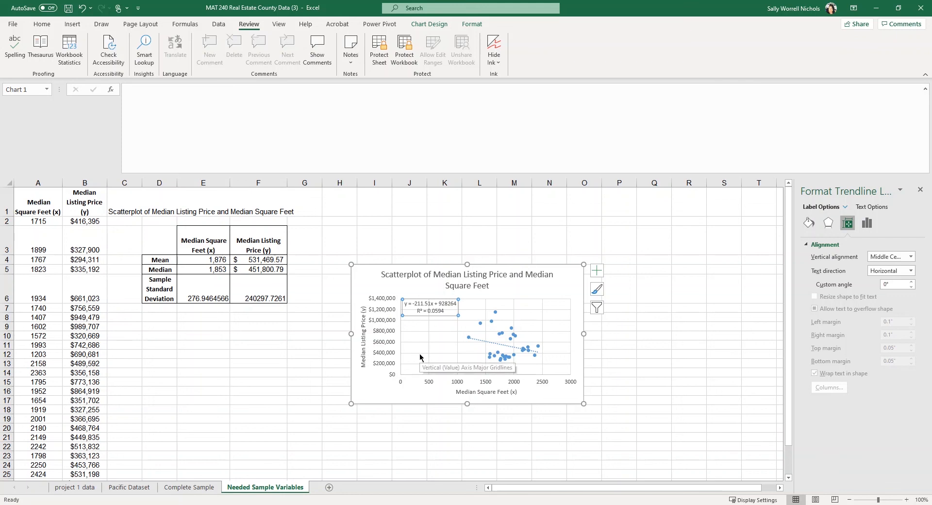
Make the trendline equation and R² label text purple using the Text Fill colour
click(864, 208)
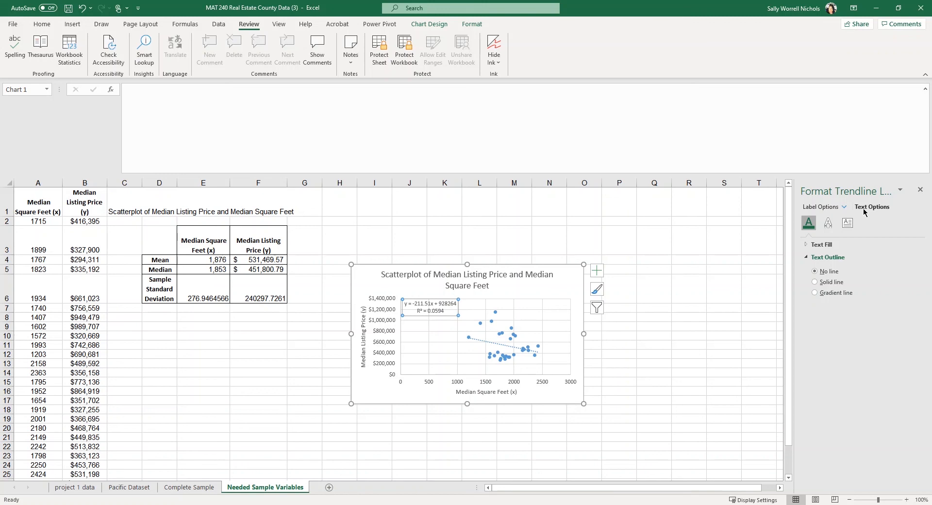
click(805, 245)
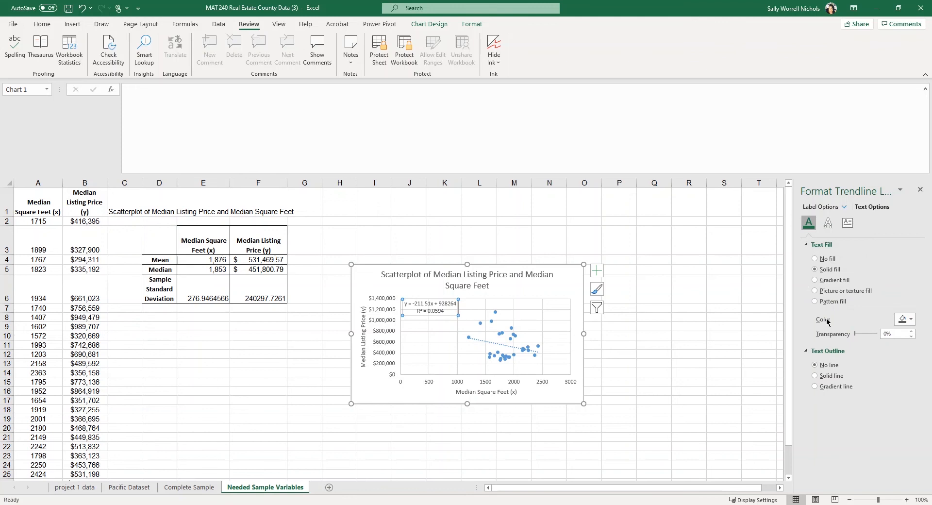
click(912, 320)
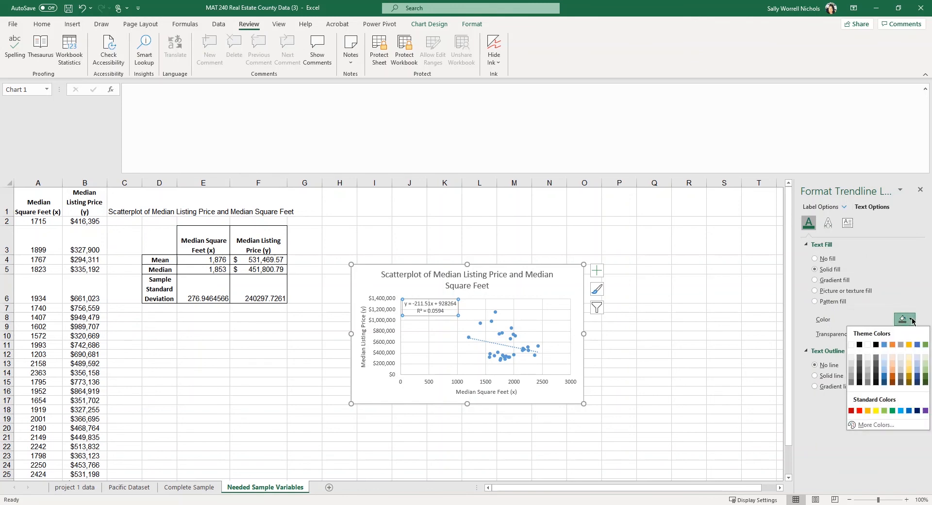
click(926, 410)
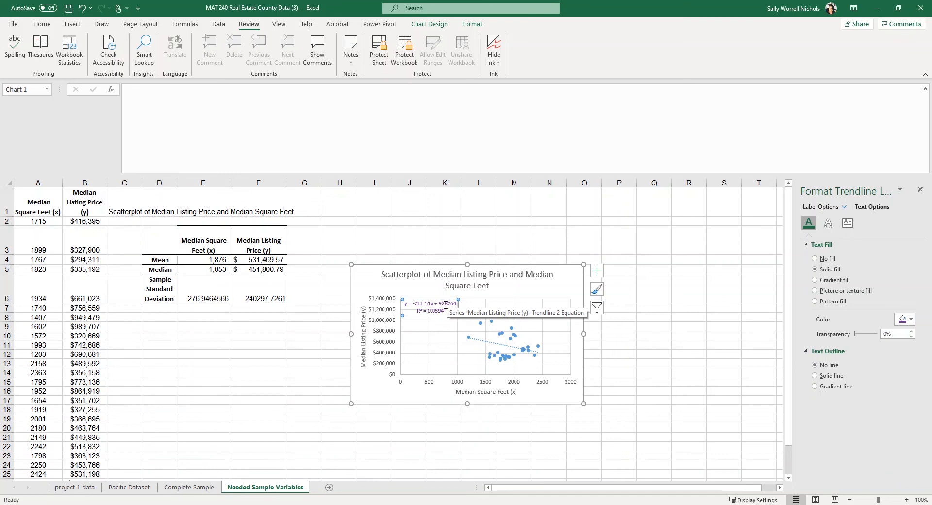
click(446, 304)
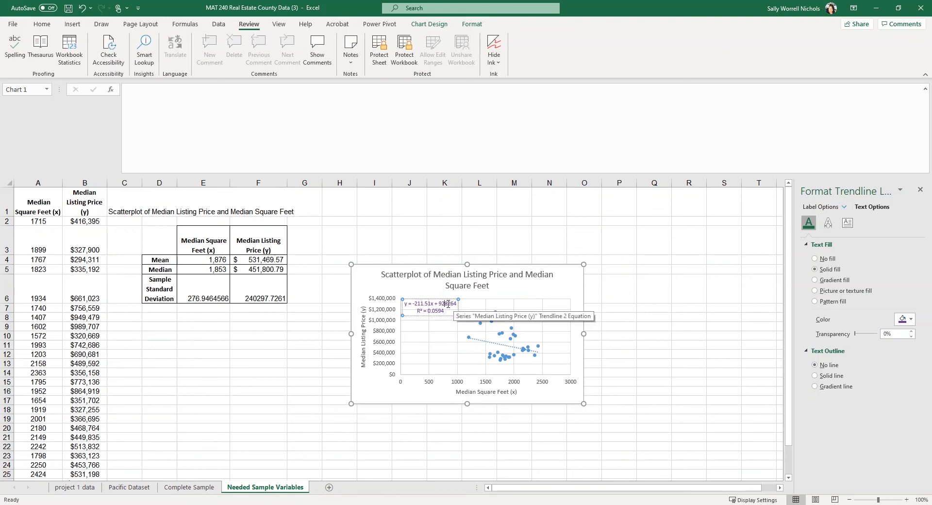
click(844, 209)
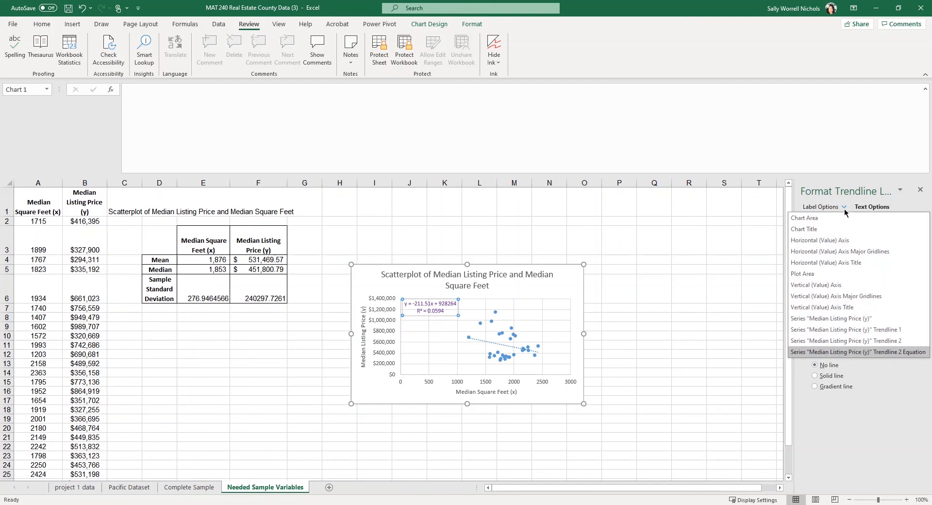
Set the trendline label's number category to Number
click(873, 210)
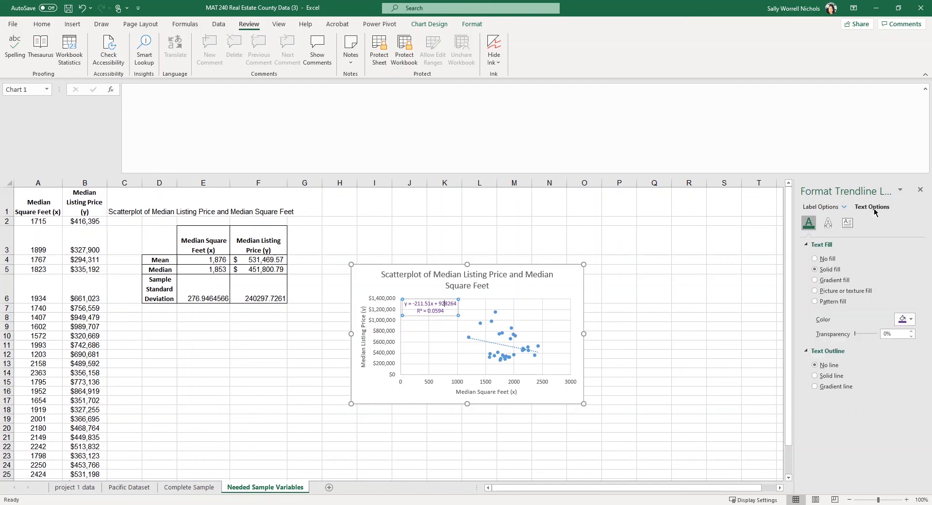
click(820, 209)
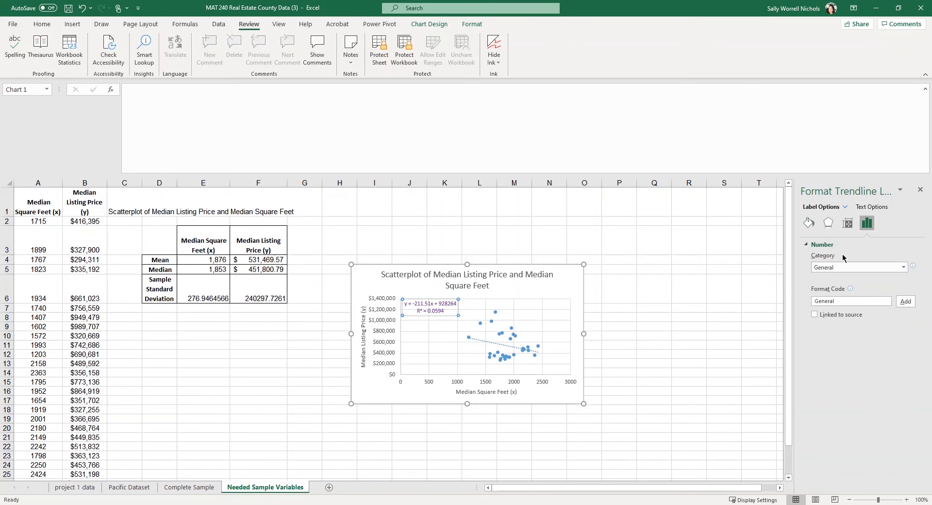
click(903, 268)
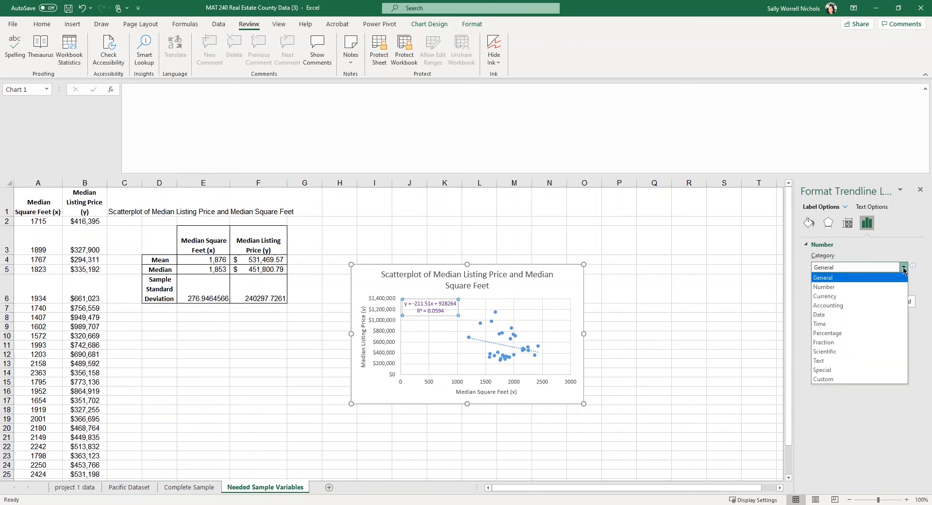
click(883, 287)
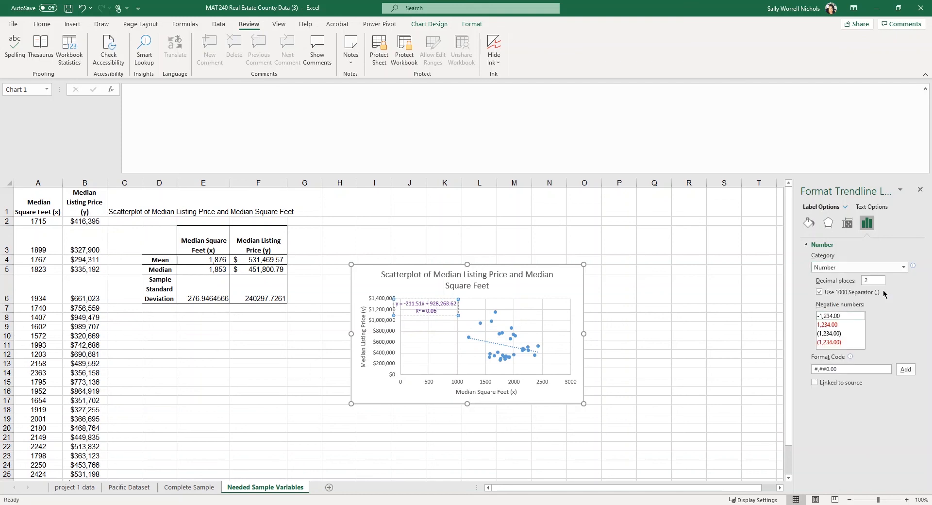
click(900, 268)
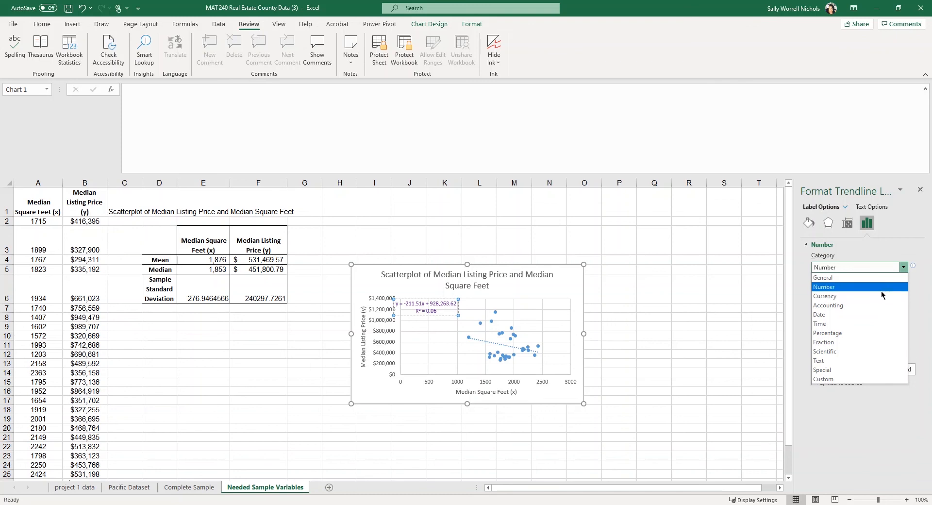
click(881, 290)
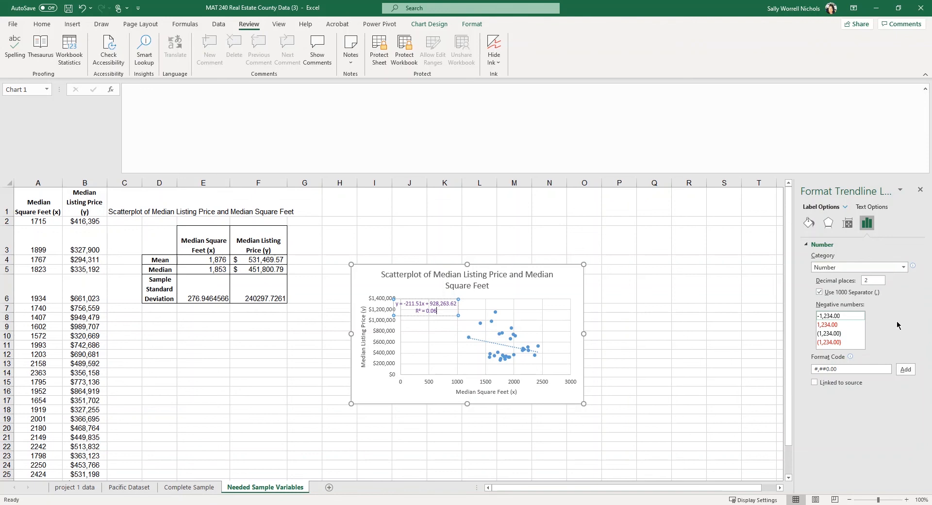
Change the label's decimal places so the label reads y = -211.51x + 928,263.62 and R² = 0.06
click(436, 313)
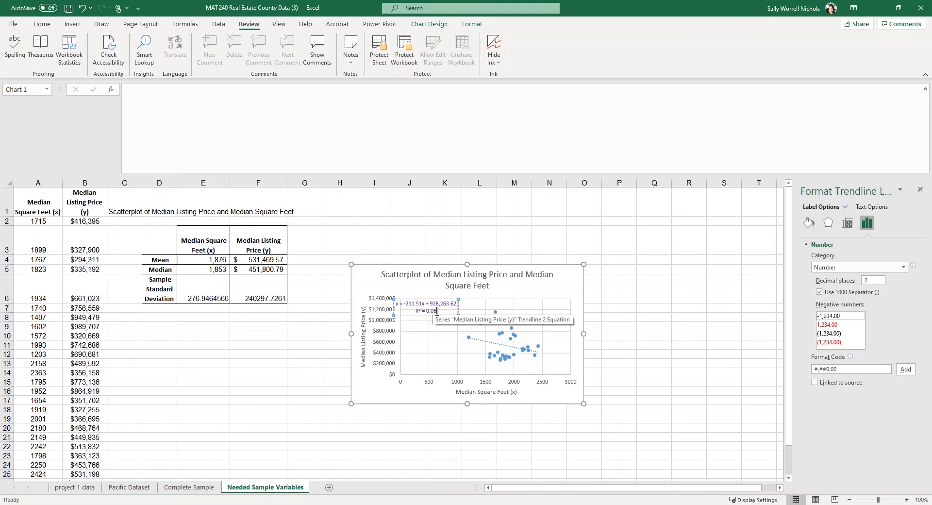
drag(437, 311, 426, 312)
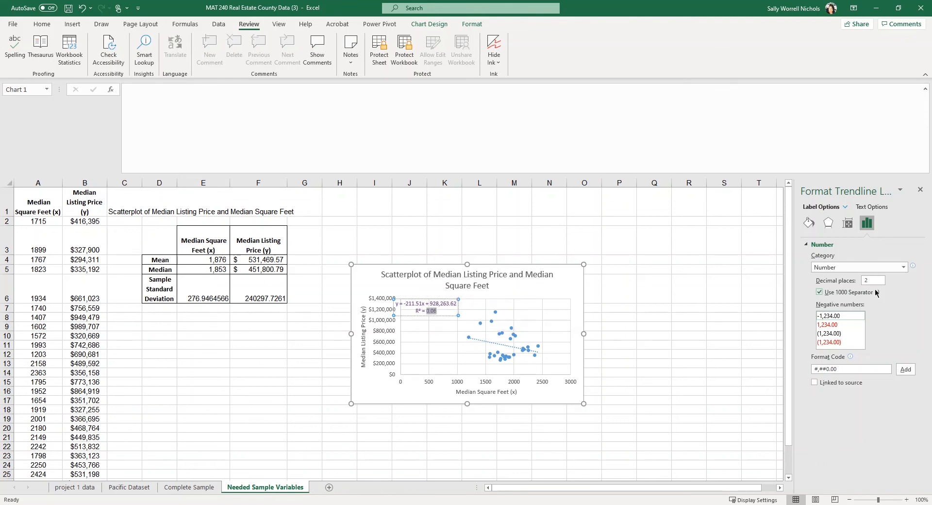
click(874, 280)
key(BackSpace)
text(4)
key(Return)
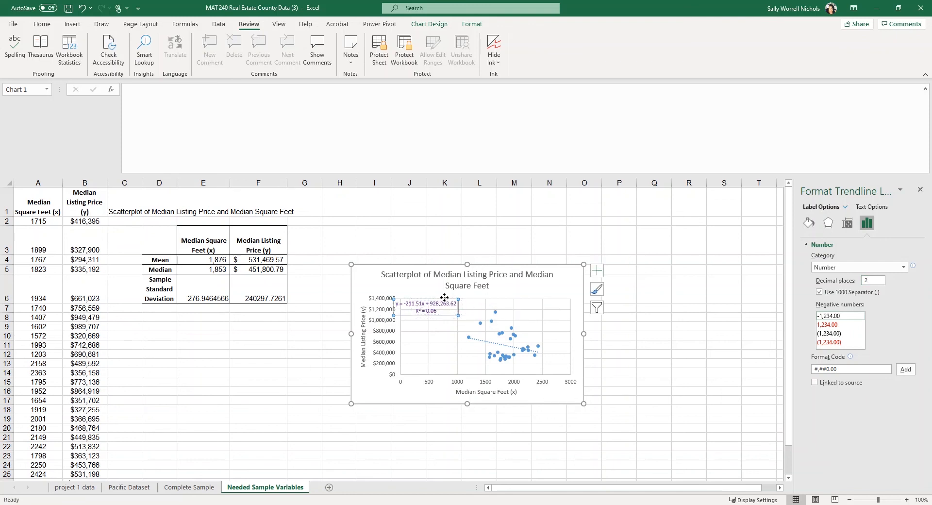
Shift the purple trendline label right, away from the vertical axis, and deselect the chart
drag(444, 297, 459, 296)
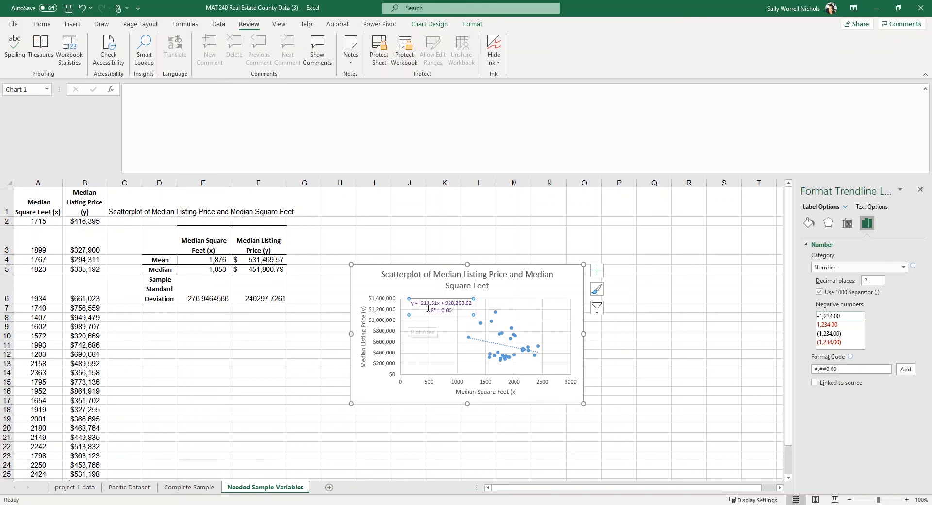
click(415, 232)
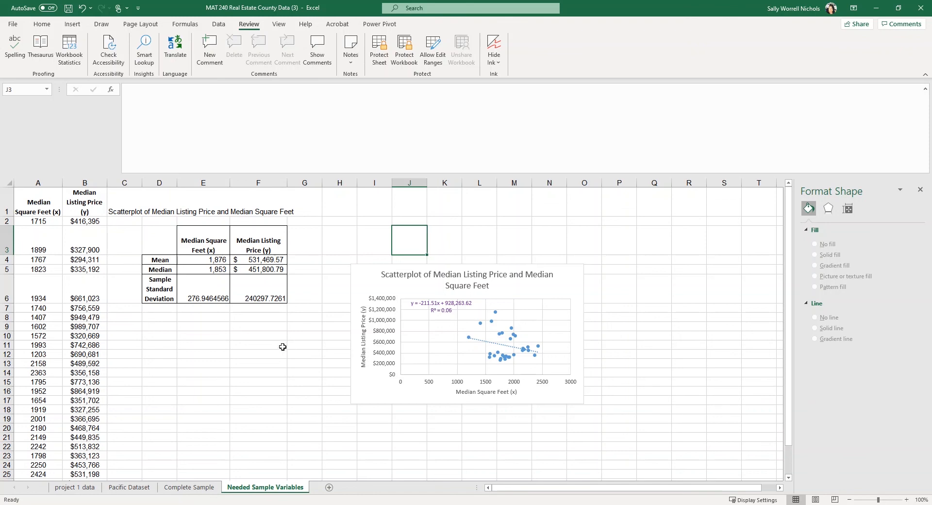
Enter the label 'correlation =' in C11 and widen column C to fit it
click(132, 345)
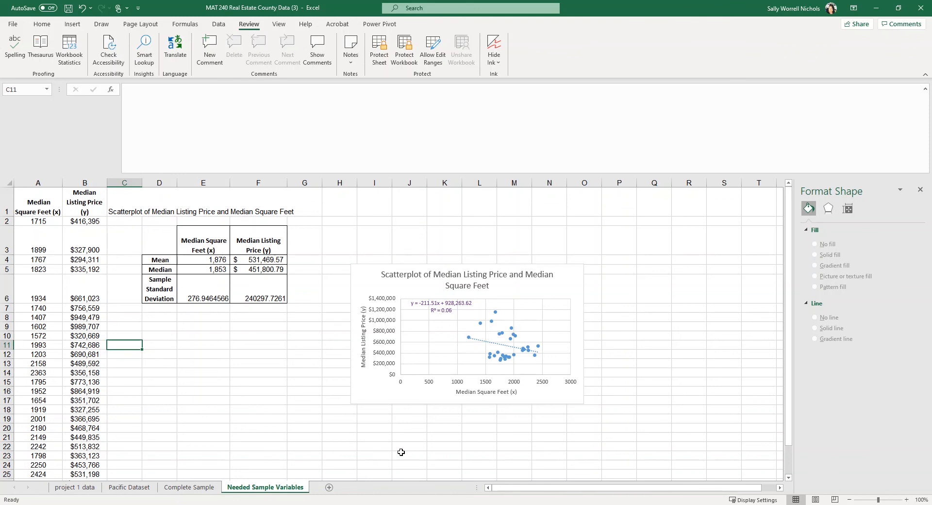
text(corre)
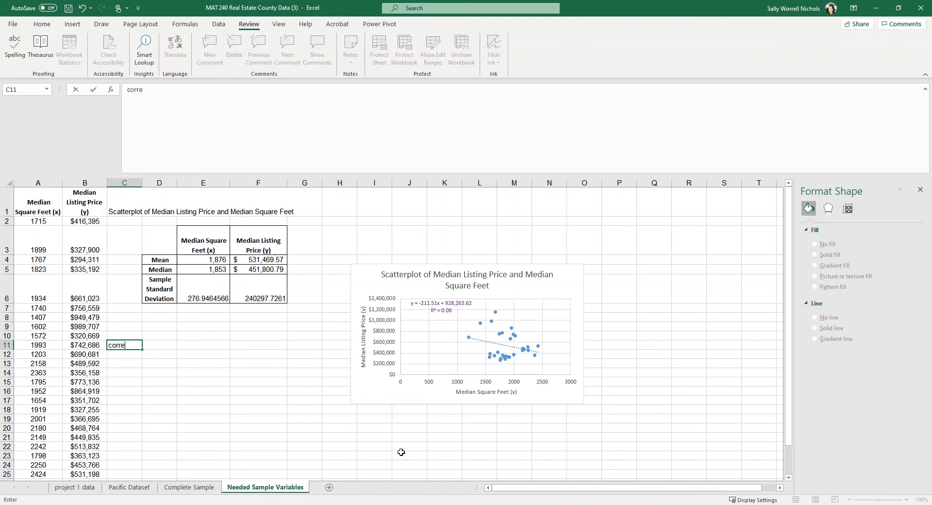
text(lation =)
key(Return)
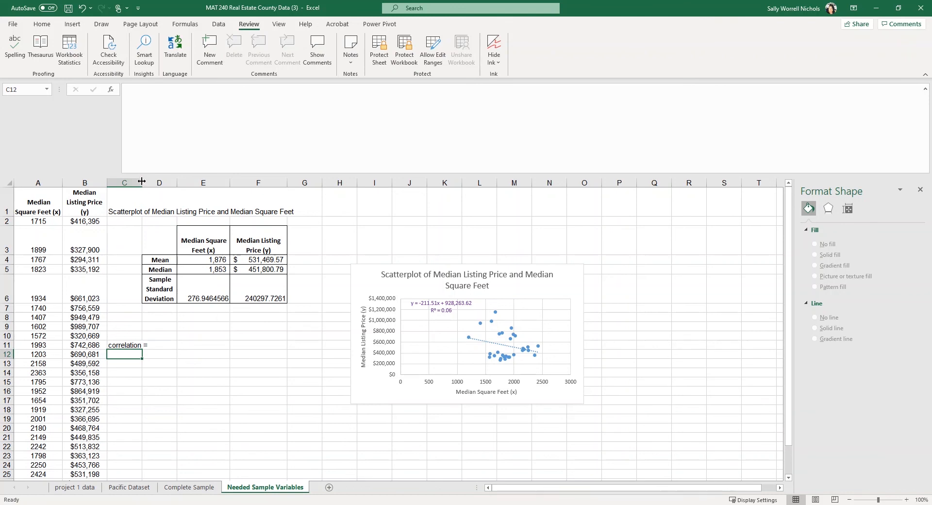
drag(142, 181, 154, 181)
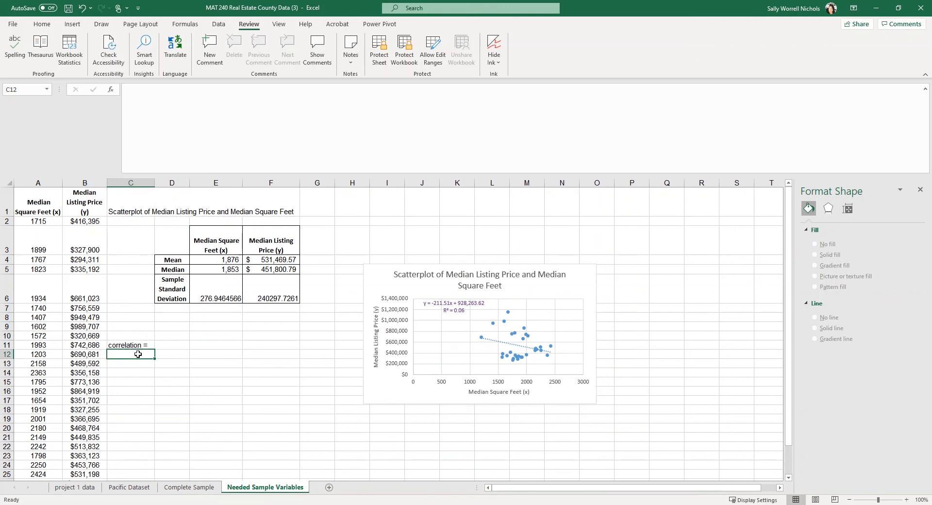
Run a spelling check on C11:D11, which finds no errors
drag(131, 346, 176, 345)
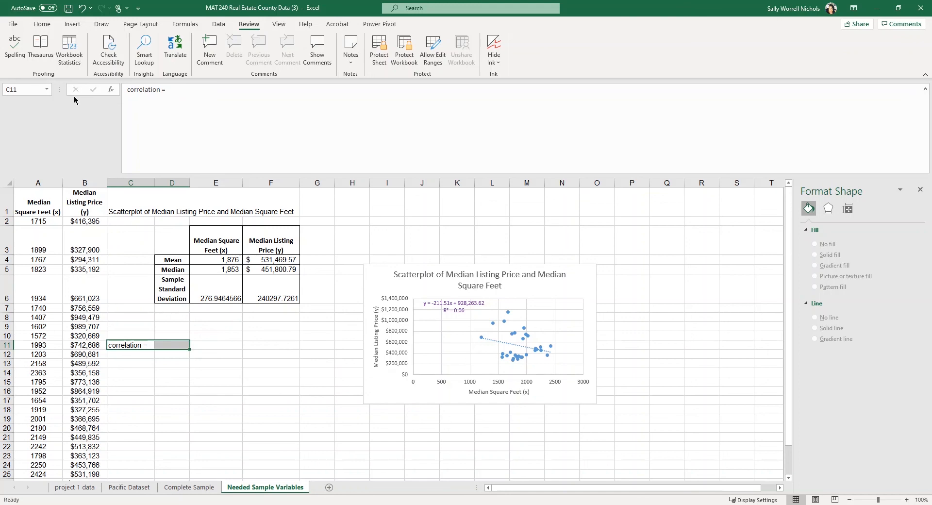
click(15, 48)
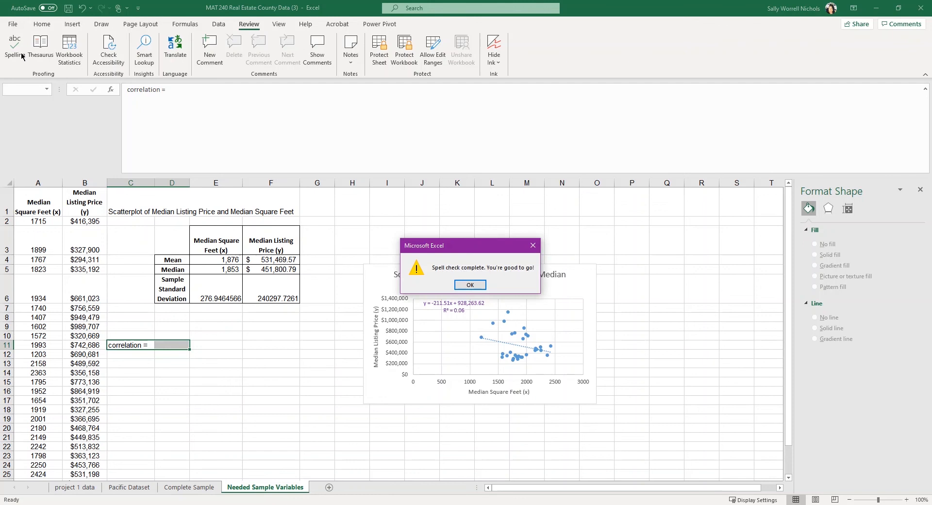
click(477, 287)
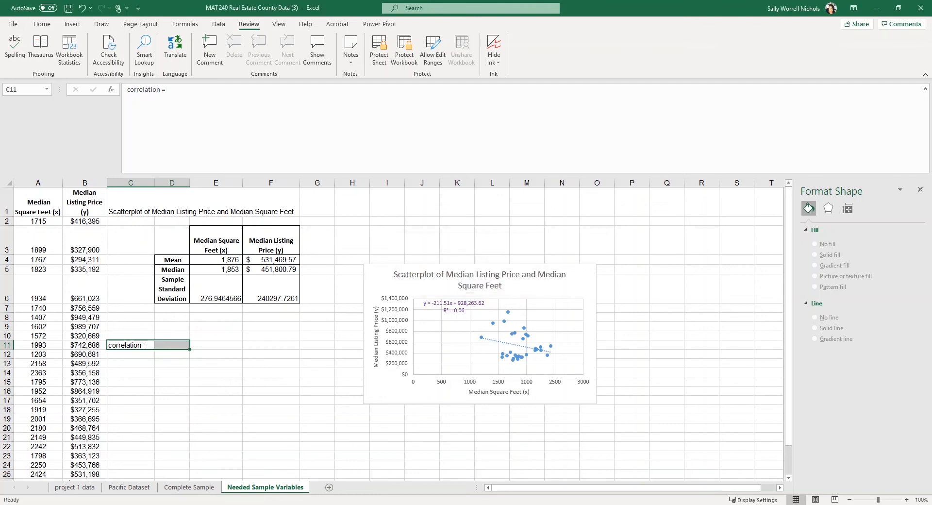
click(145, 410)
click(172, 343)
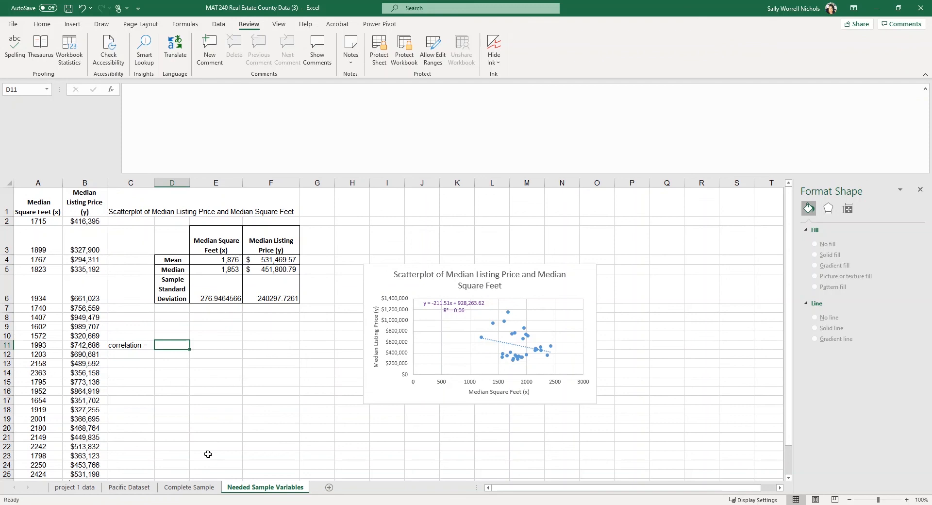
Enter =CORREL(A2:A31,B2:B31) in D11, giving a correlation of -0.24377
text(=)
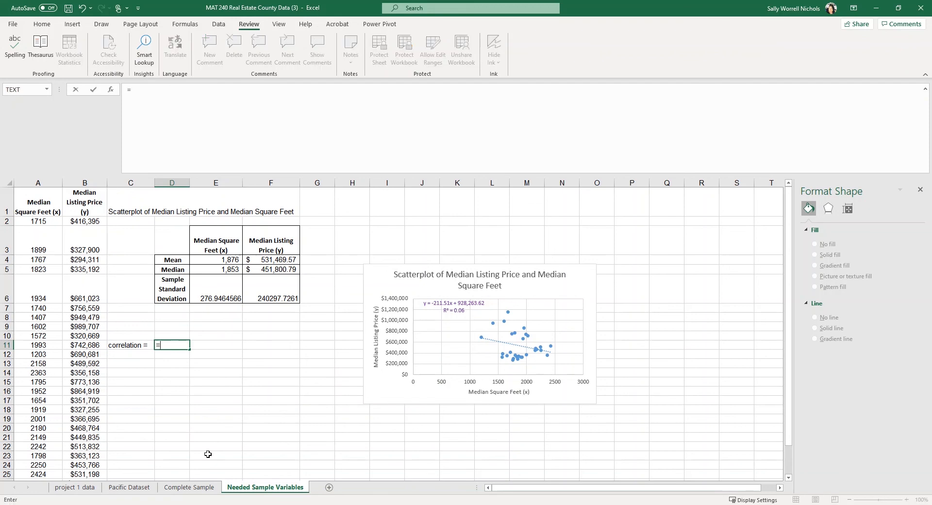
text(corr)
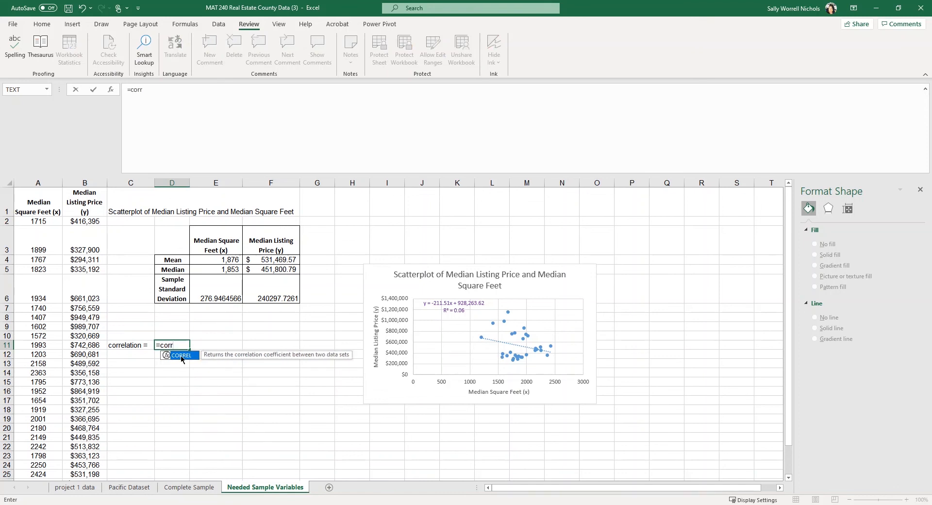
double_click(181, 355)
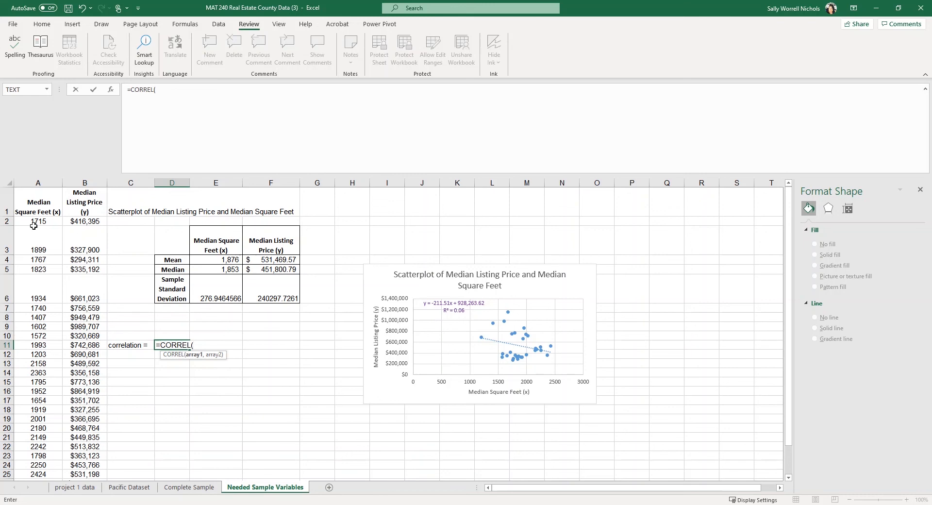
drag(35, 220, 30, 473)
text(,)
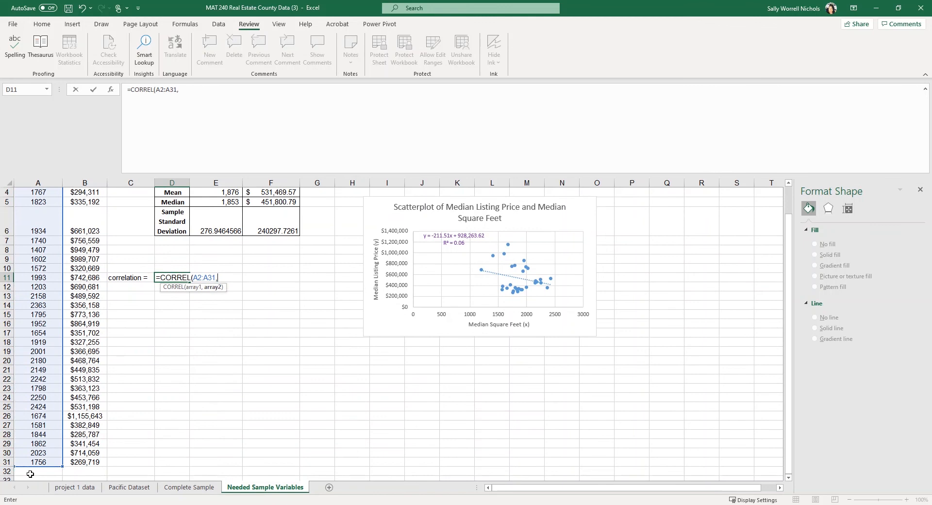
scroll(93, 402, up, 1)
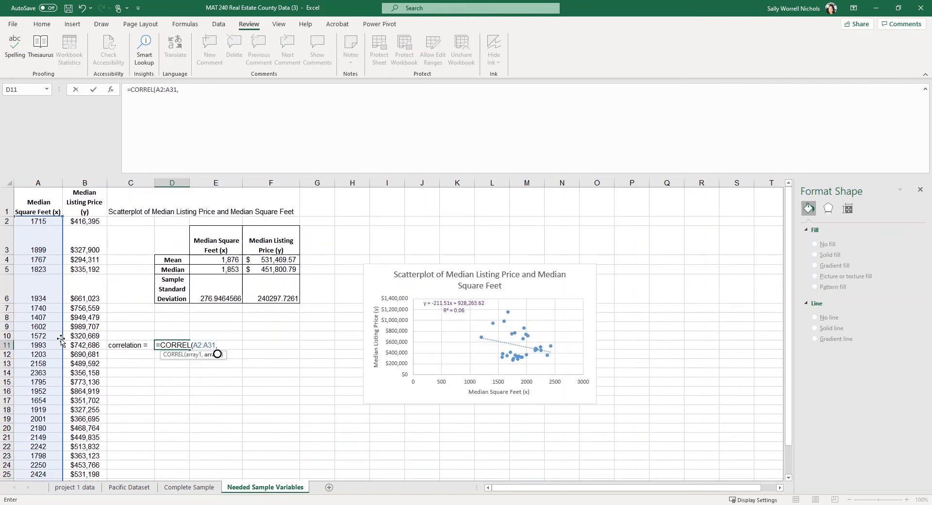
click(93, 221)
drag(92, 231, 72, 462)
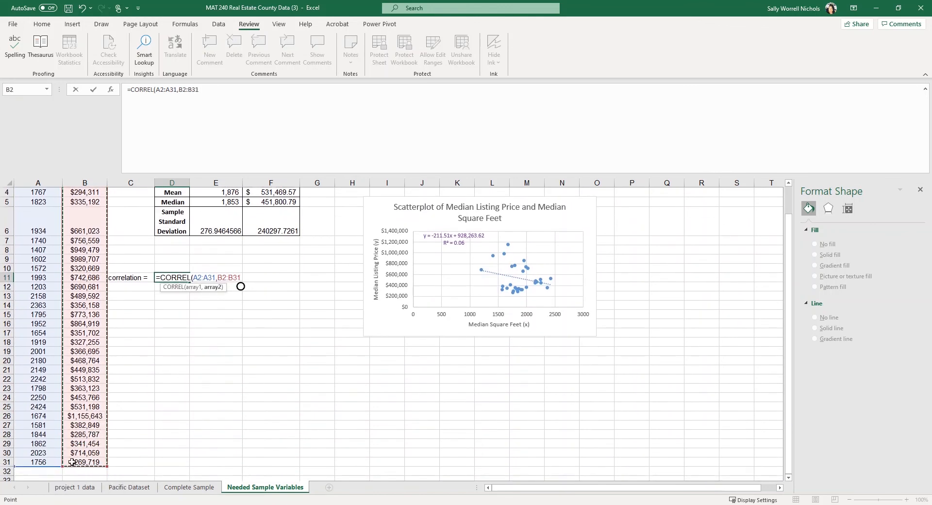
key(Return)
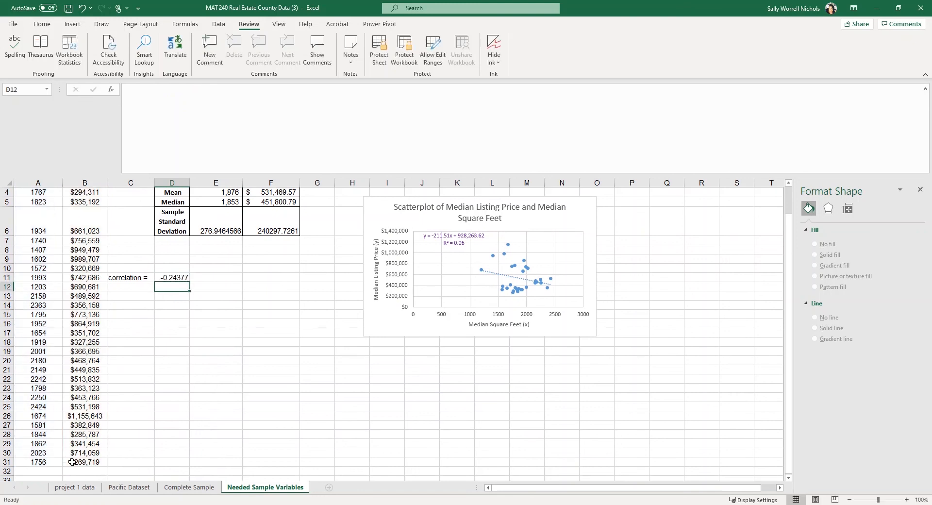
key(Left)
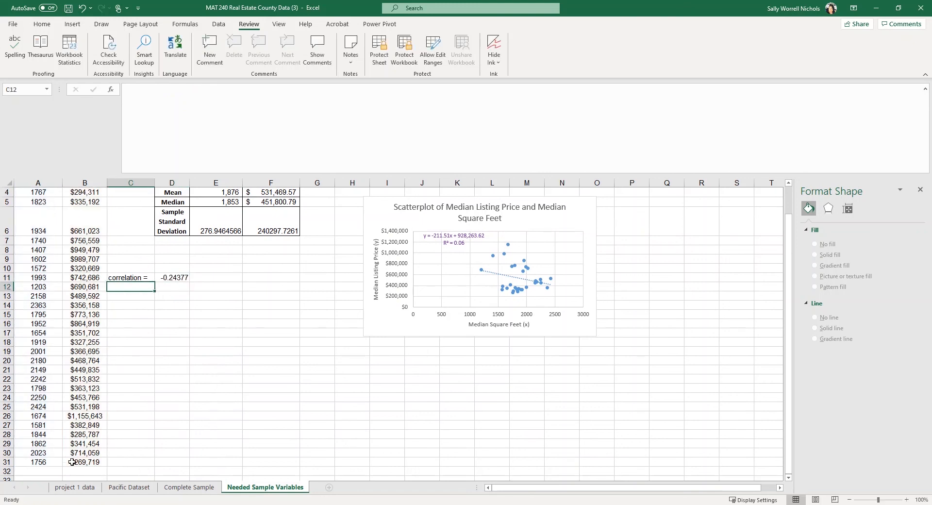
Label C12 'R^2=' and enter =D11^2 in D12, giving 0.059425
text(R)
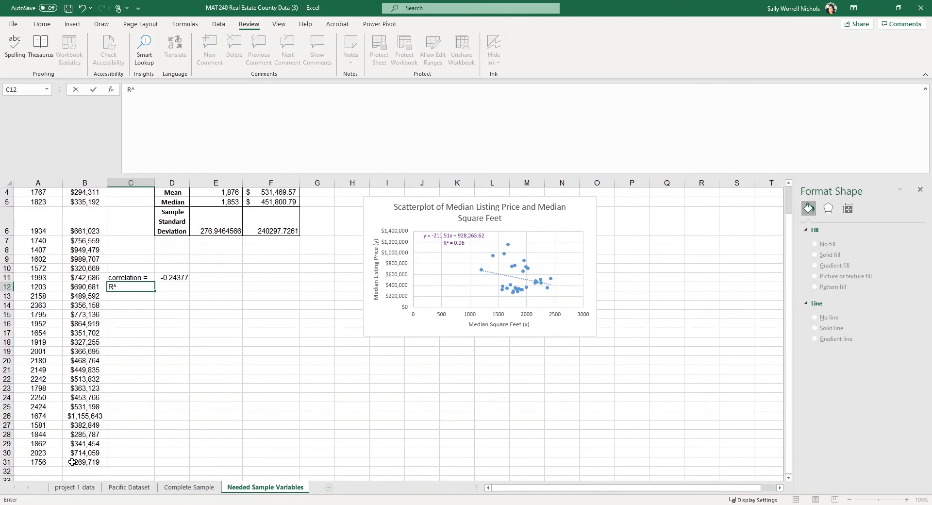
text(^2=)
key(Tab)
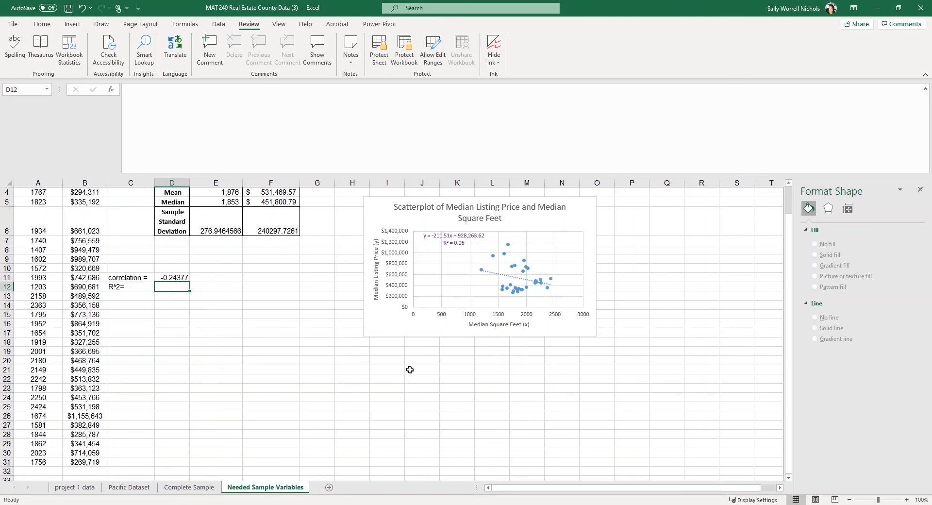
text(=)
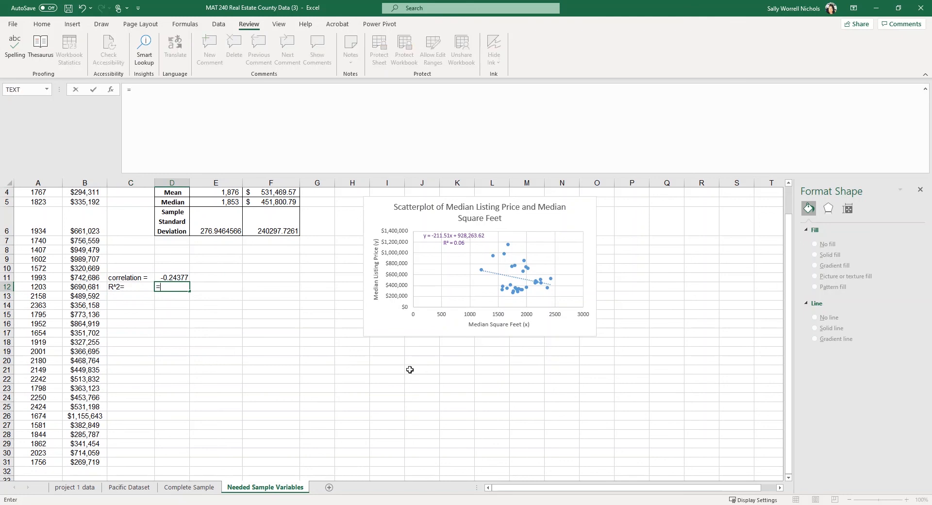
click(180, 276)
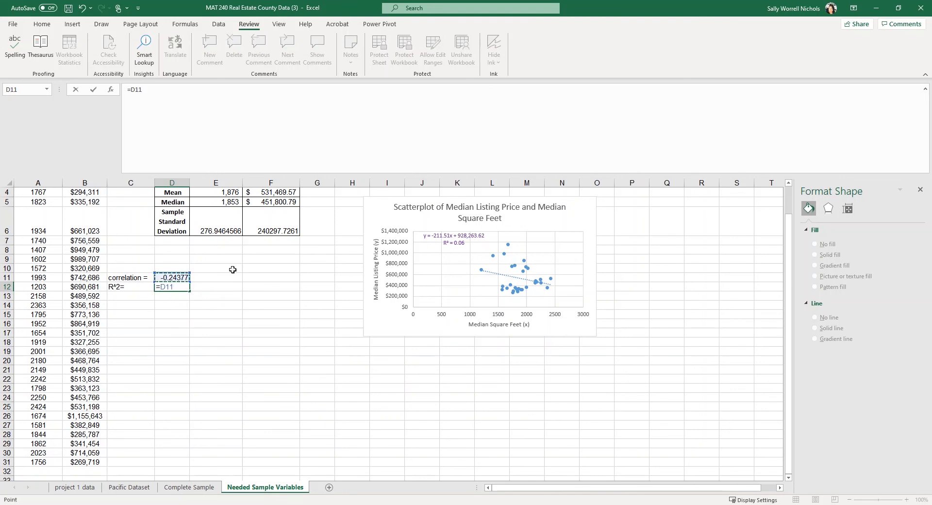
text(^2)
key(Return)
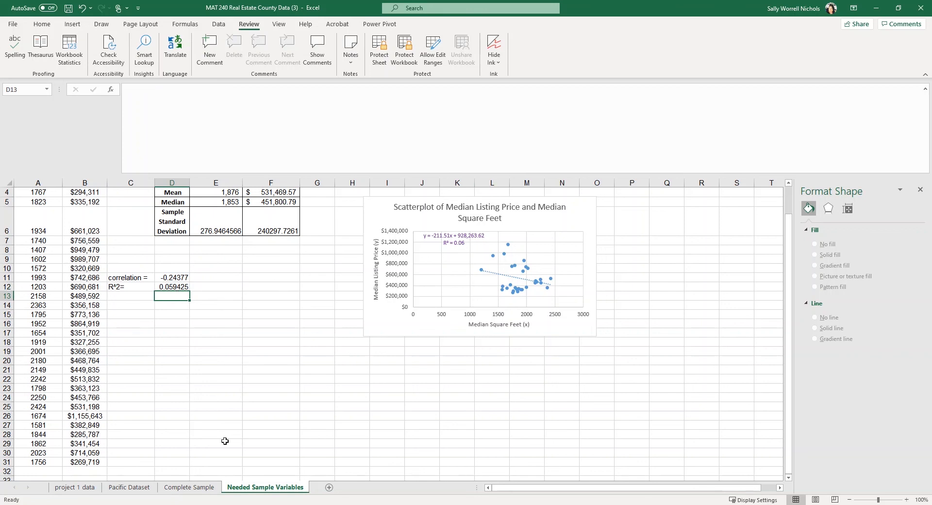
scroll(238, 420, up, 1)
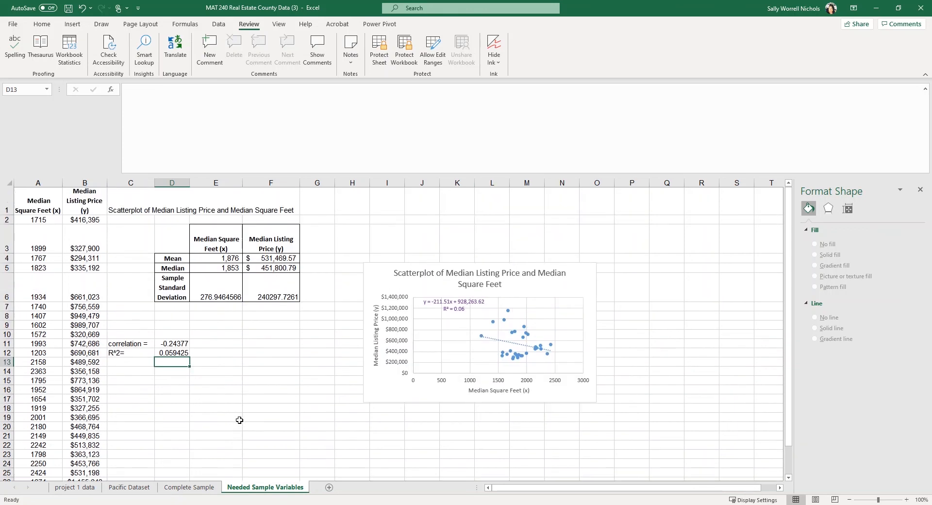